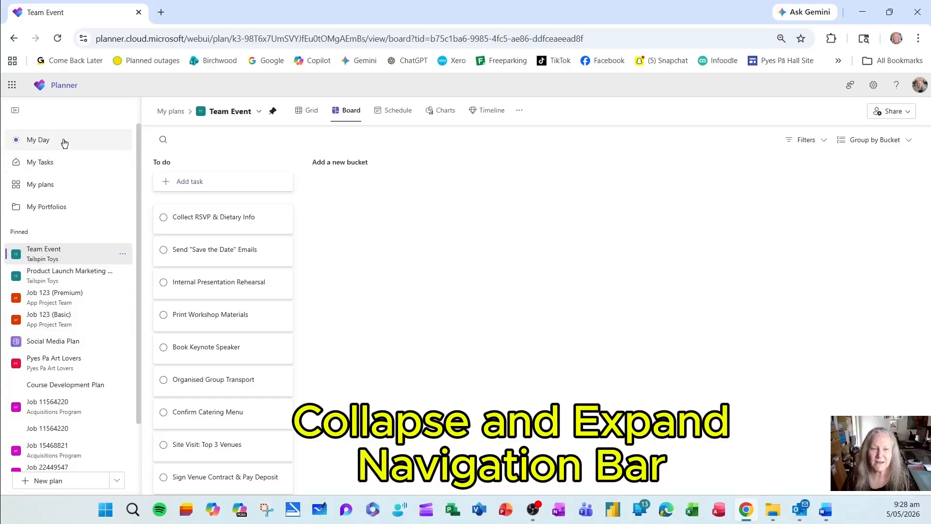
Collapse and re-expand the navigation pane, and show the available options for the pinned Team Event plan.
left_click(15, 111)
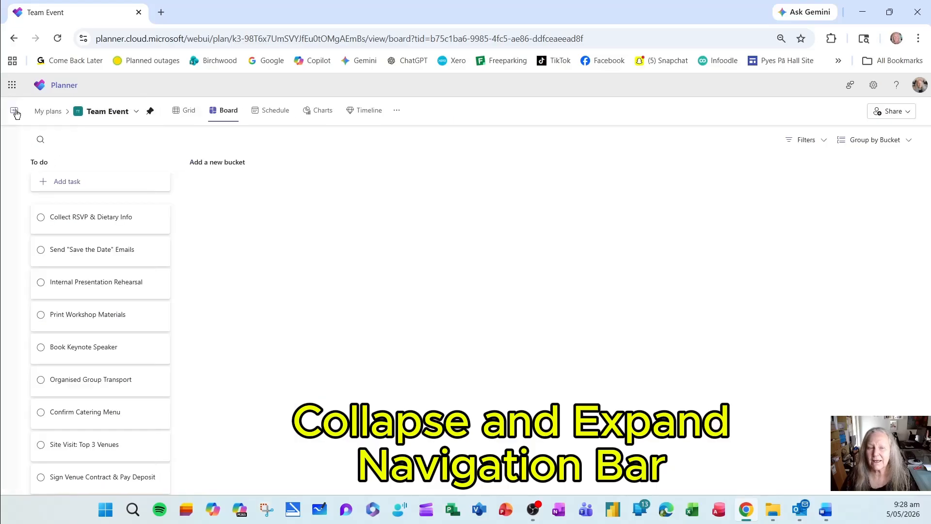
left_click(15, 112)
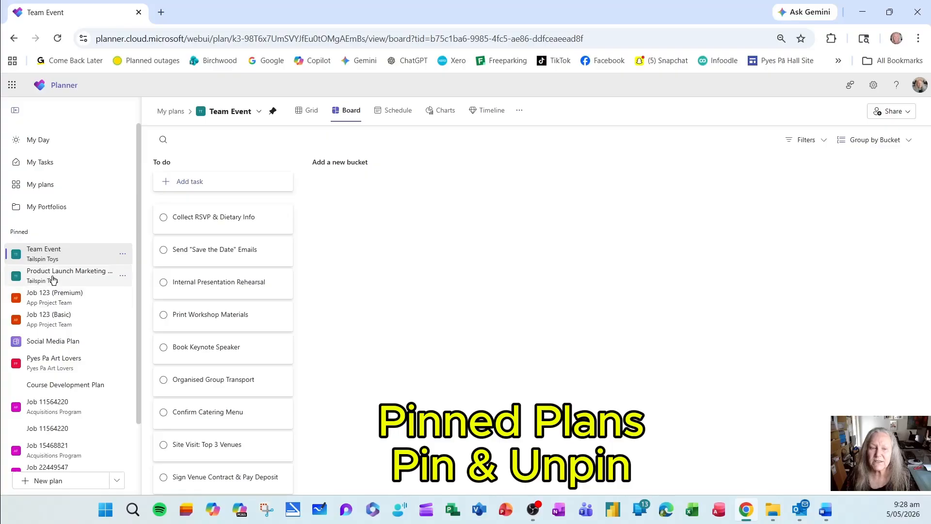
left_click(122, 258)
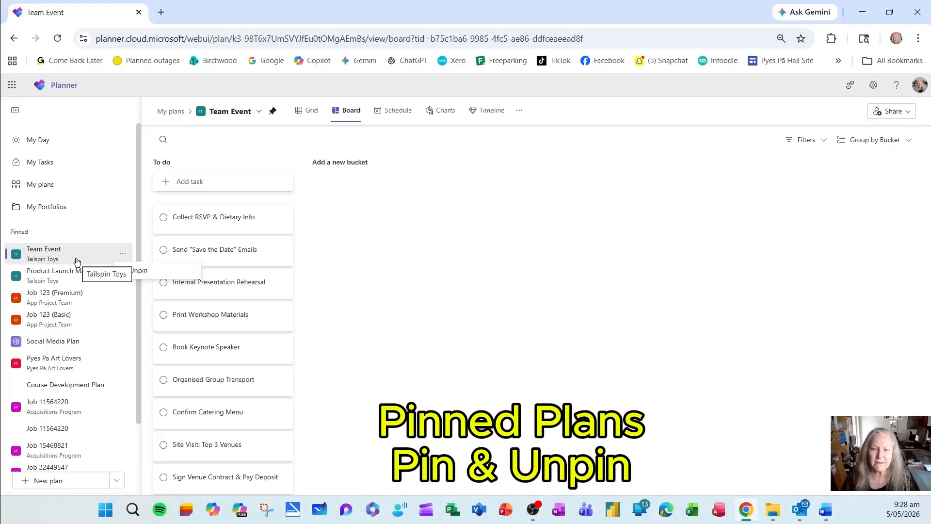
Open the overview of all plans, filter it by the keyword 1234, and clear the filter.
left_click(50, 191)
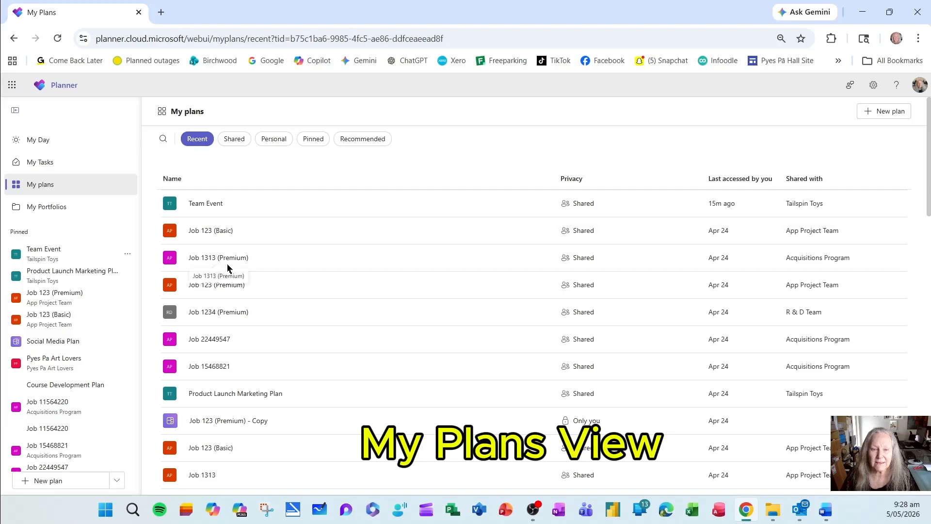
left_click(162, 141)
type("1234")
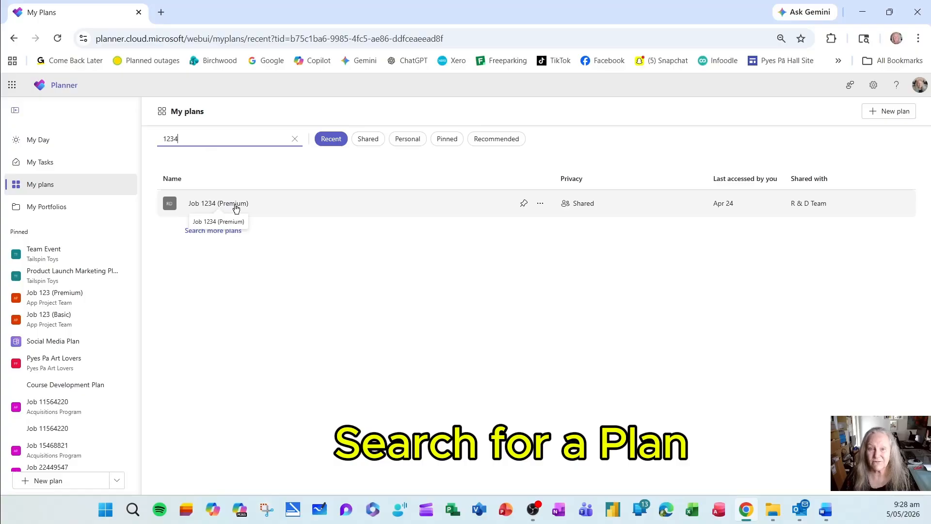
left_click(296, 140)
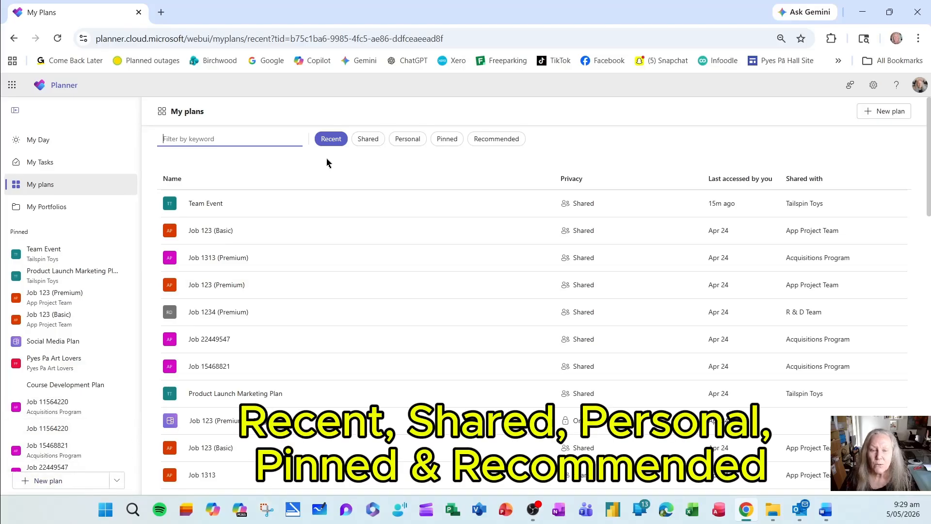
View the shared, personal, pinned and recommended plans in turn, and return to the recent plans.
left_click(364, 139)
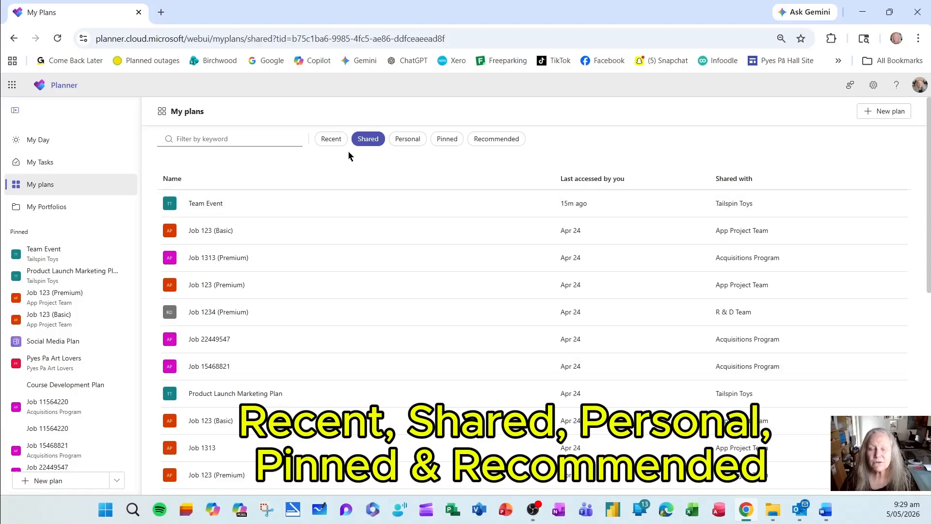
left_click(408, 139)
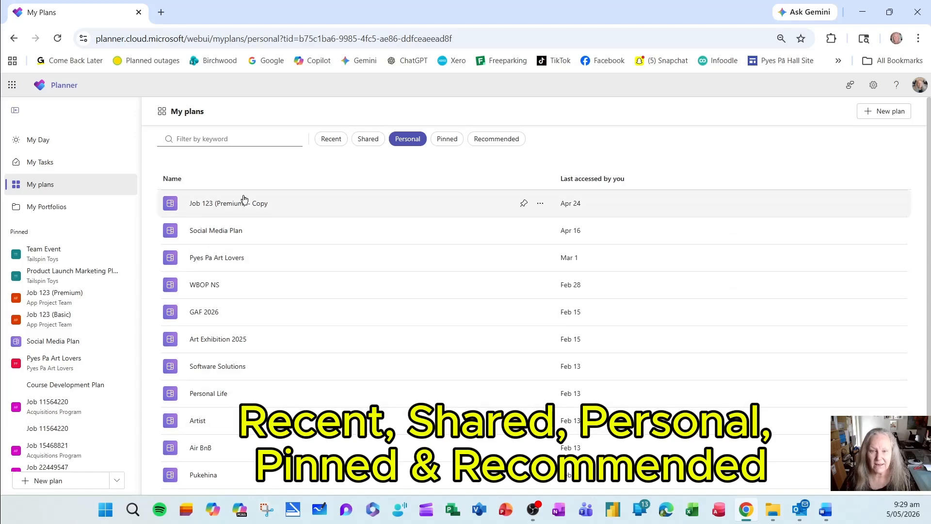
left_click(444, 141)
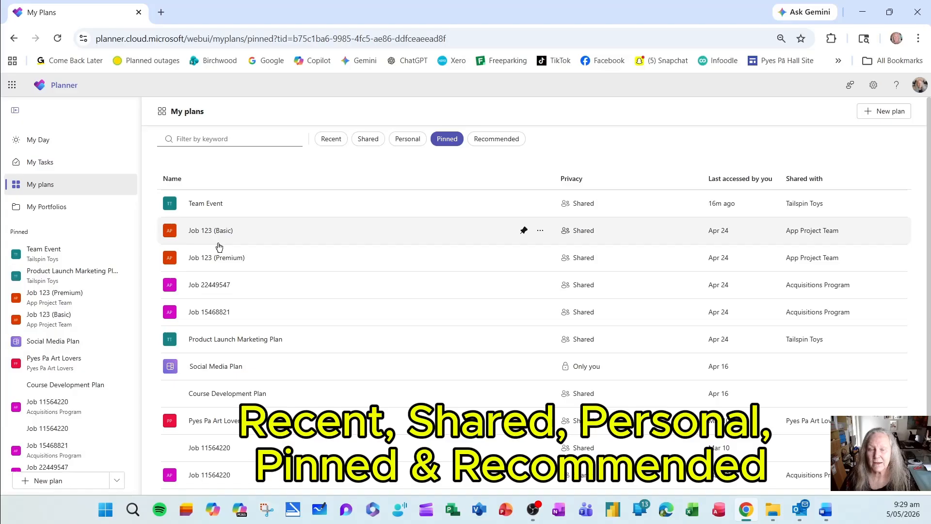
left_click(497, 141)
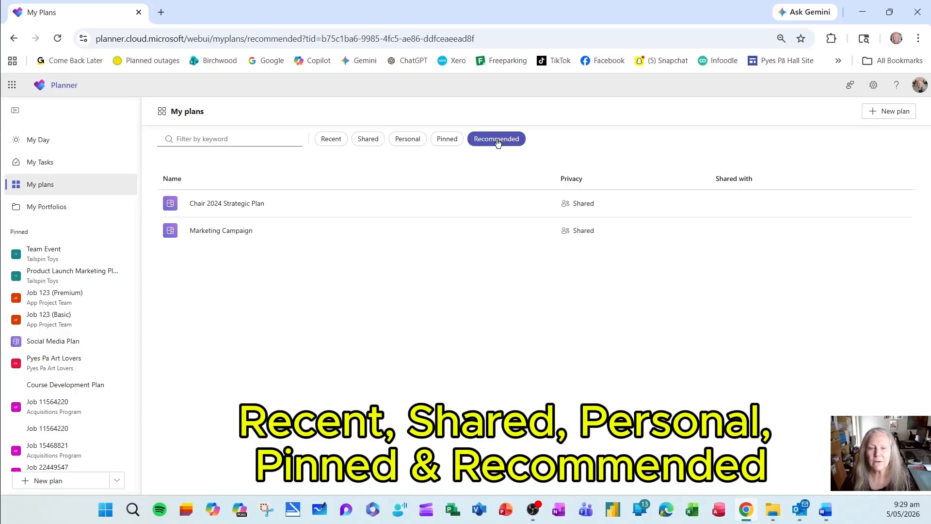
left_click(333, 140)
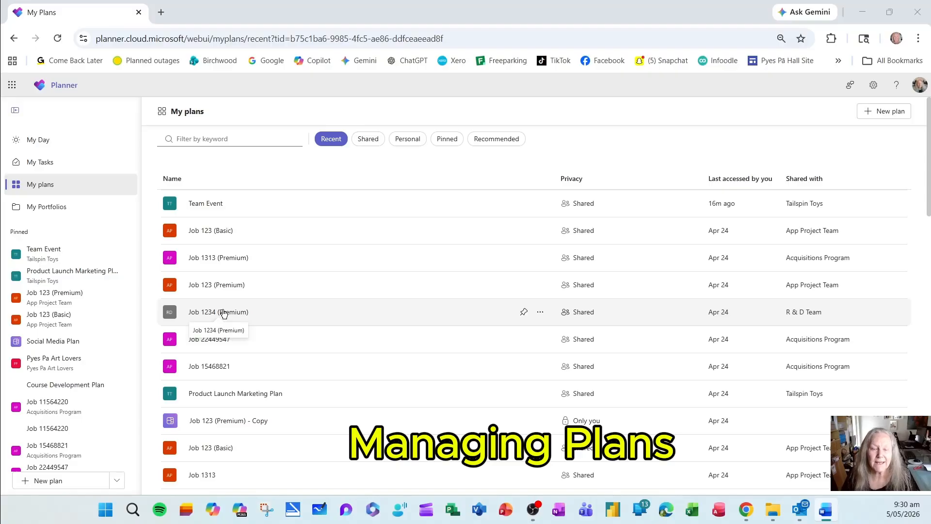
Open the pinned Team Event plan and rename it "Team Event (Oct 2026)" in its plan details.
left_click(41, 256)
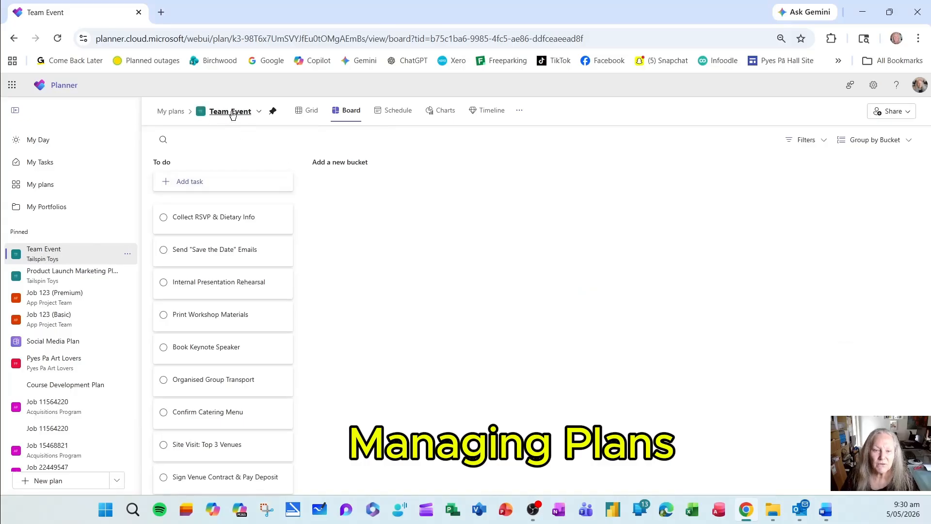
left_click(259, 113)
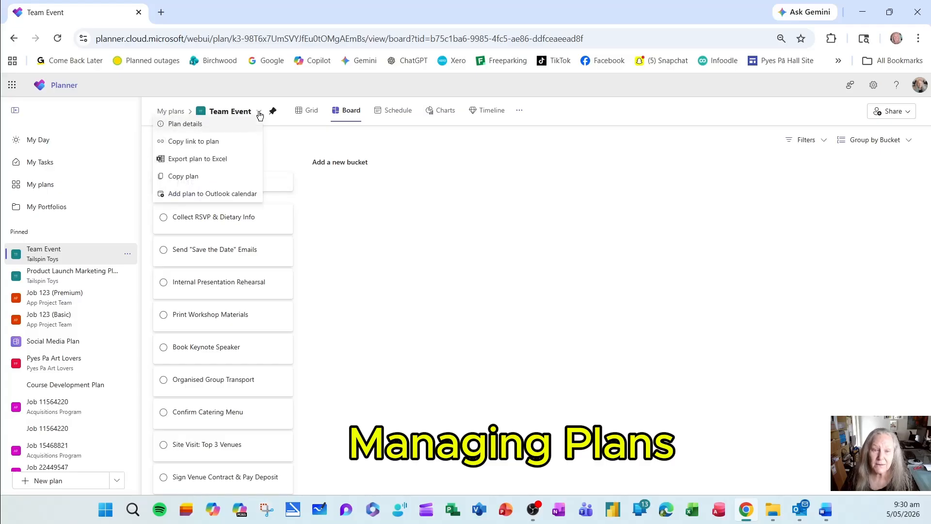
left_click(205, 130)
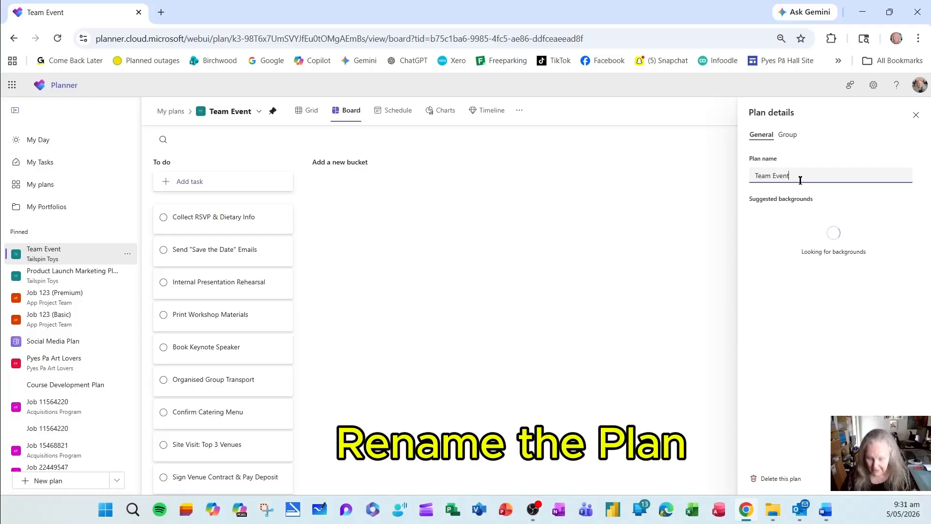
type("(Oct 2026")
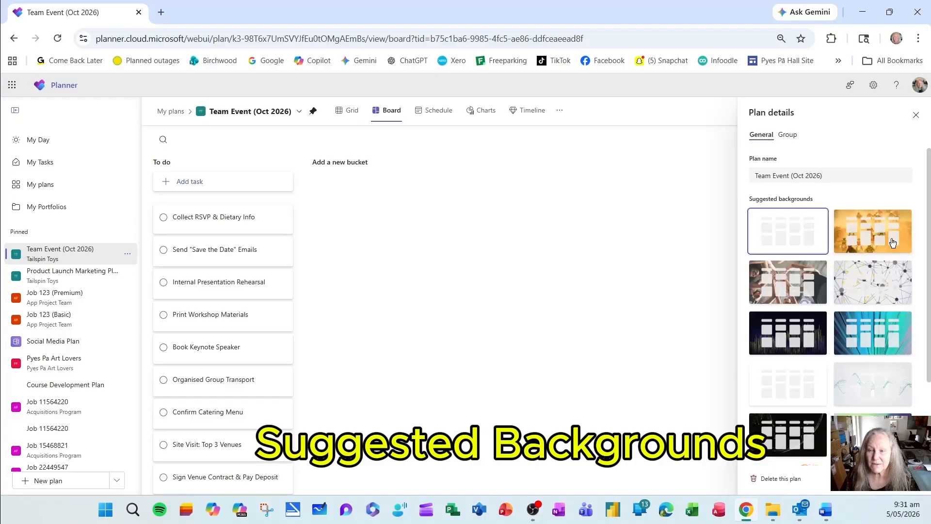
Apply the suggested background with the yellow and purple network of connected dots to the plan.
left_click(882, 288)
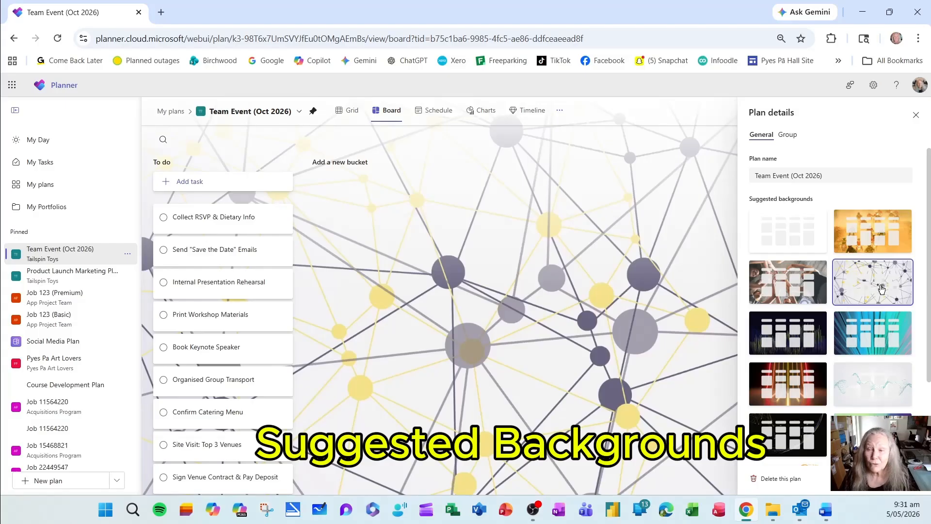
left_click(778, 237)
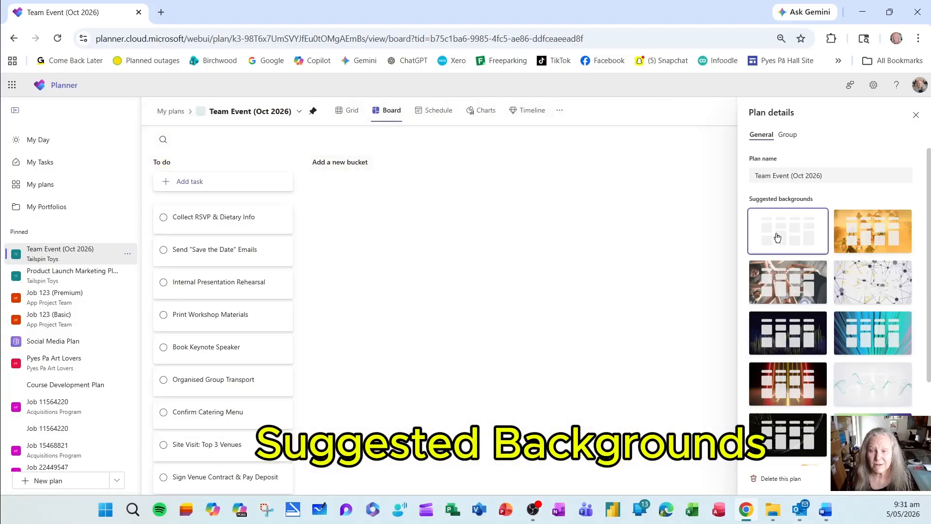
left_click(871, 292)
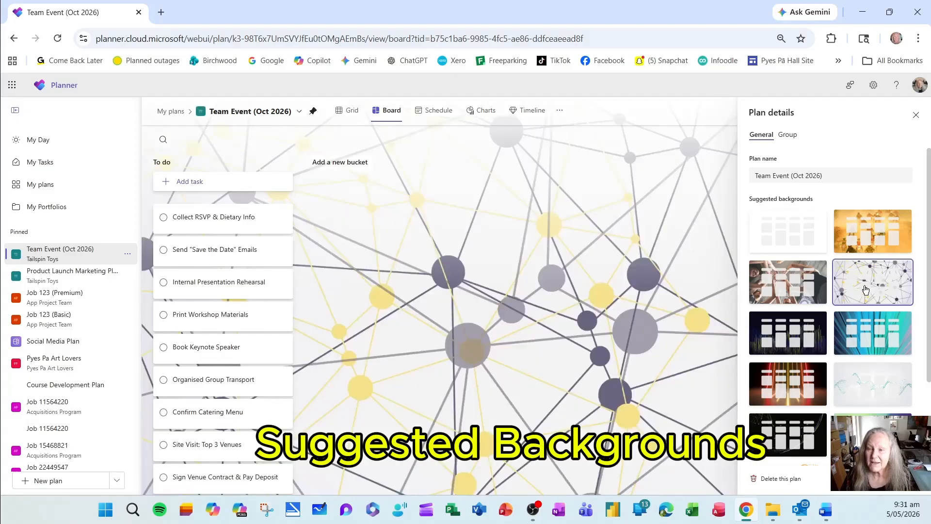
Save the Tailspin Toys group's privacy as Private, restore and save it as Public, and close the plan details.
left_click(788, 135)
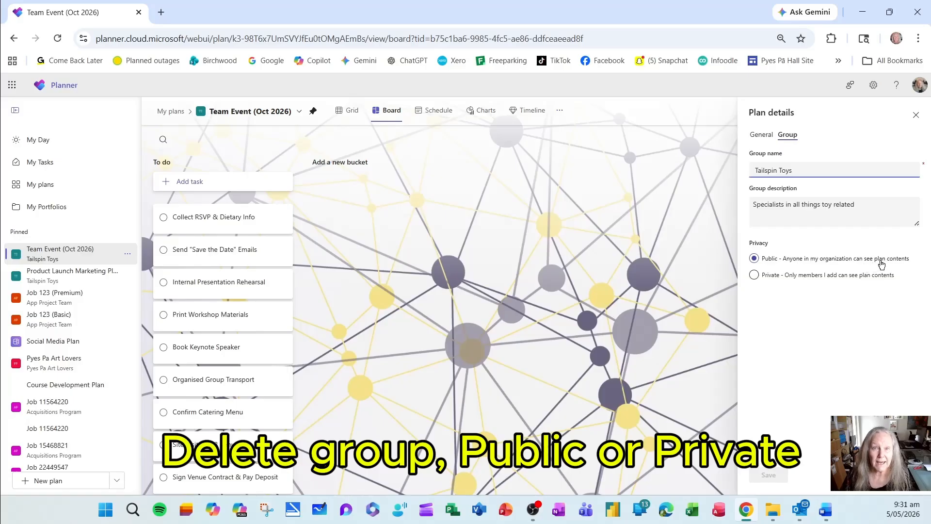
left_click(755, 275)
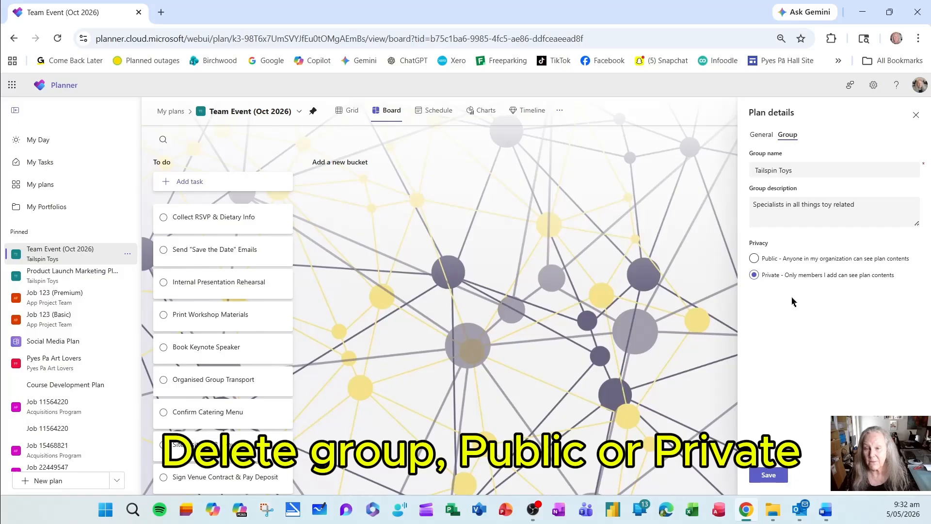
left_click(768, 480)
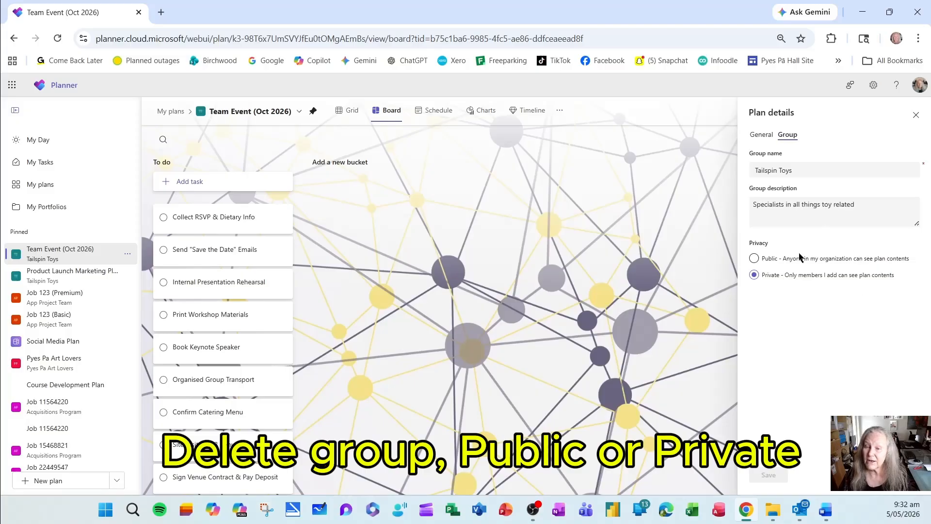
left_click(772, 261)
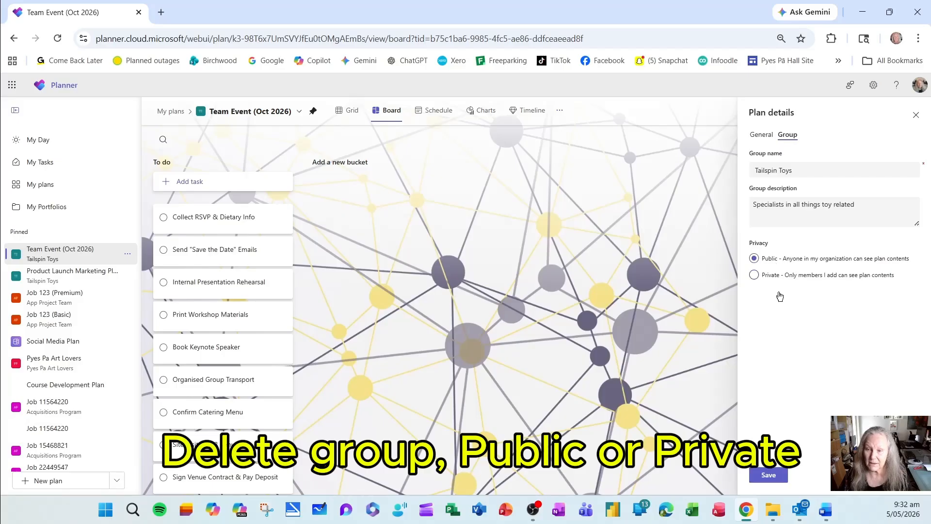
left_click(768, 474)
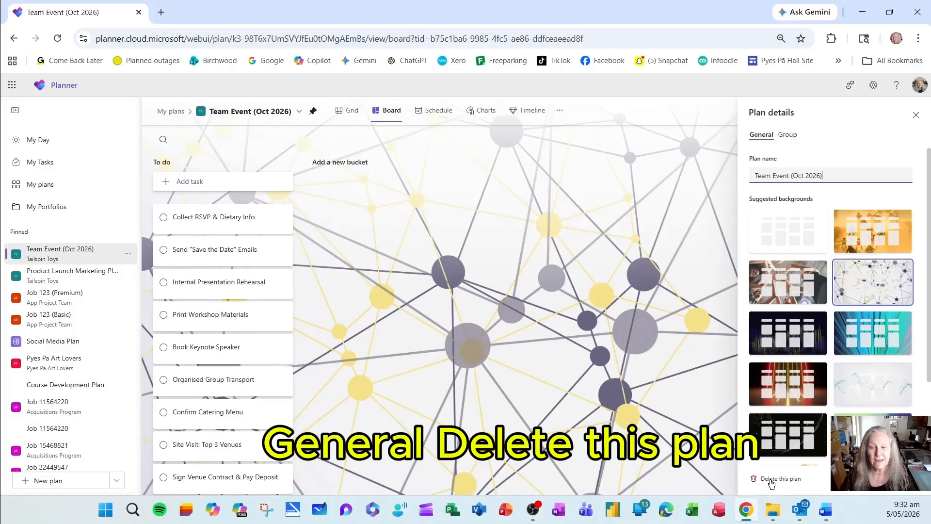
left_click(916, 116)
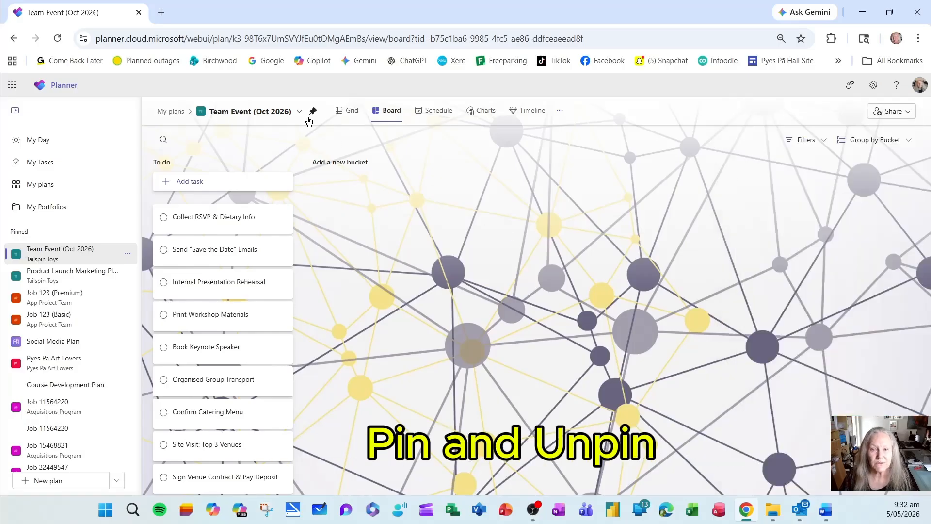
left_click(298, 113)
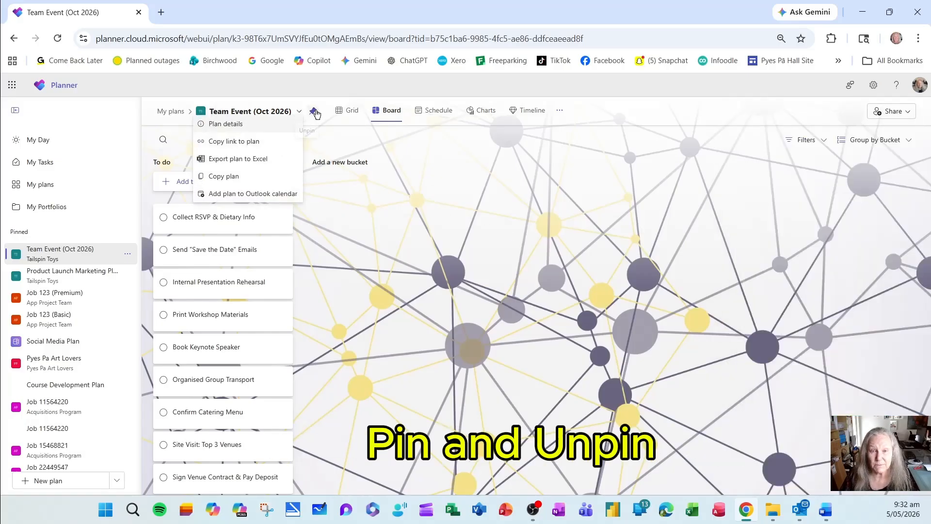
left_click(299, 115)
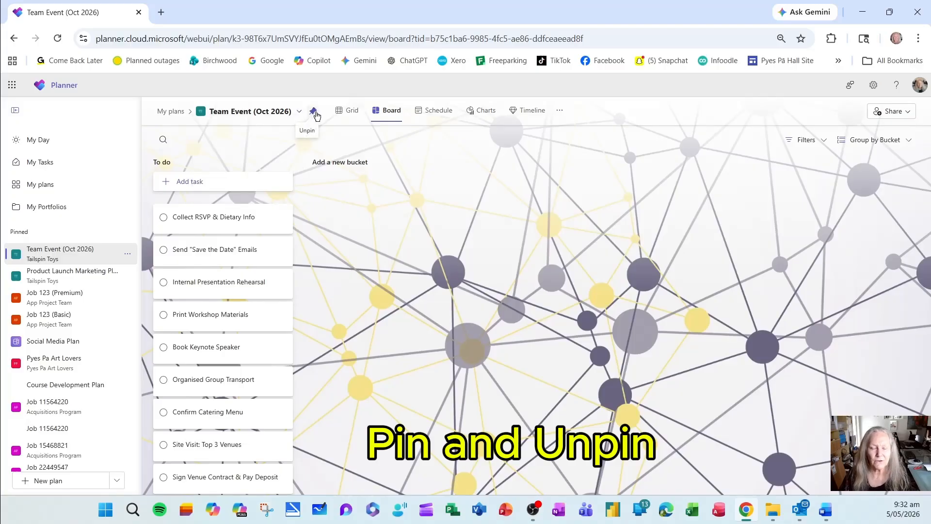
Start a copy of the Team Event (Oct 2026) plan and name it "Team Event (Feb 2027)".
left_click(298, 112)
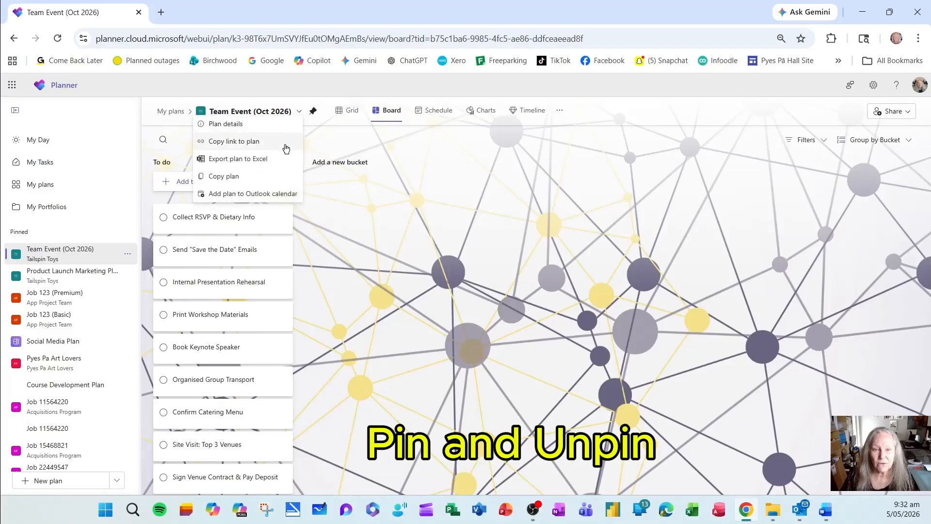
left_click(233, 182)
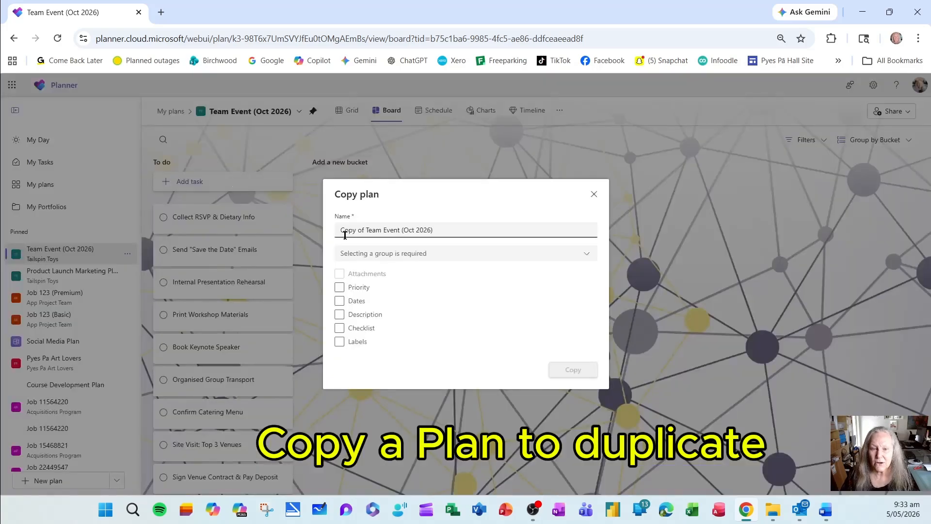
left_click_drag(366, 230, 269, 233)
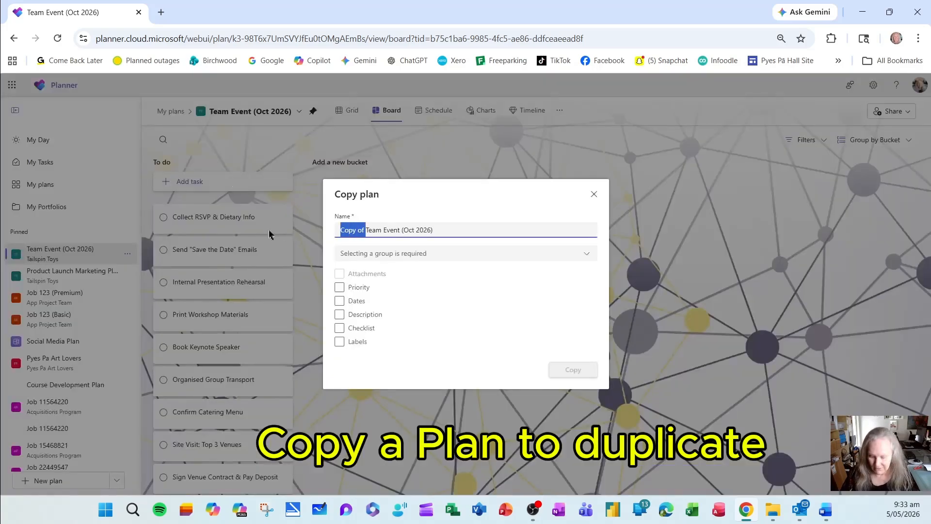
key("BackSpace")
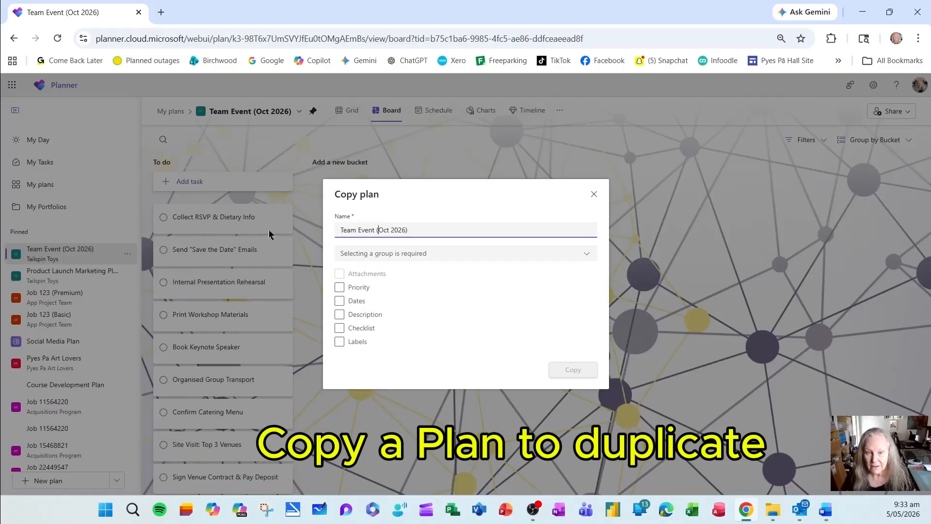
key("ctrl+shift+Right")
key("BackSpace")
type("Ap")
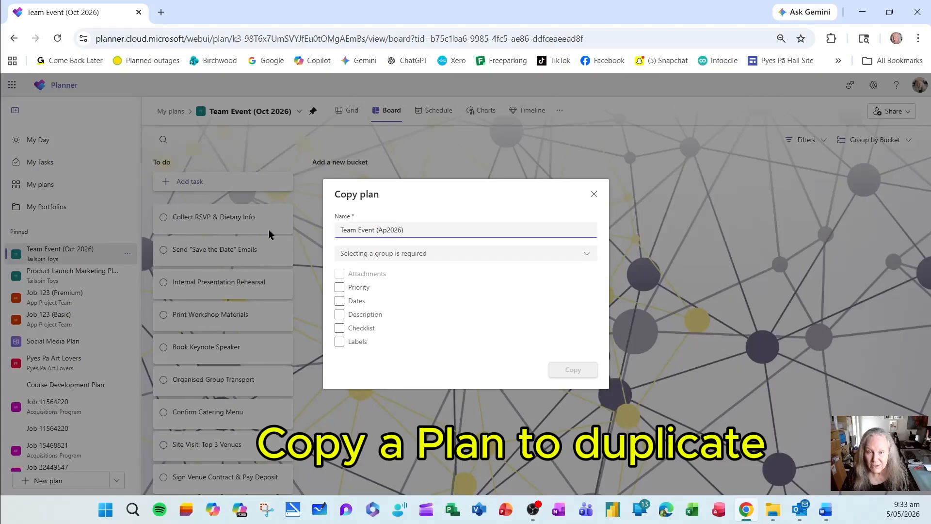
key("BackSpace")
key("BackSpace")
type("Feb")
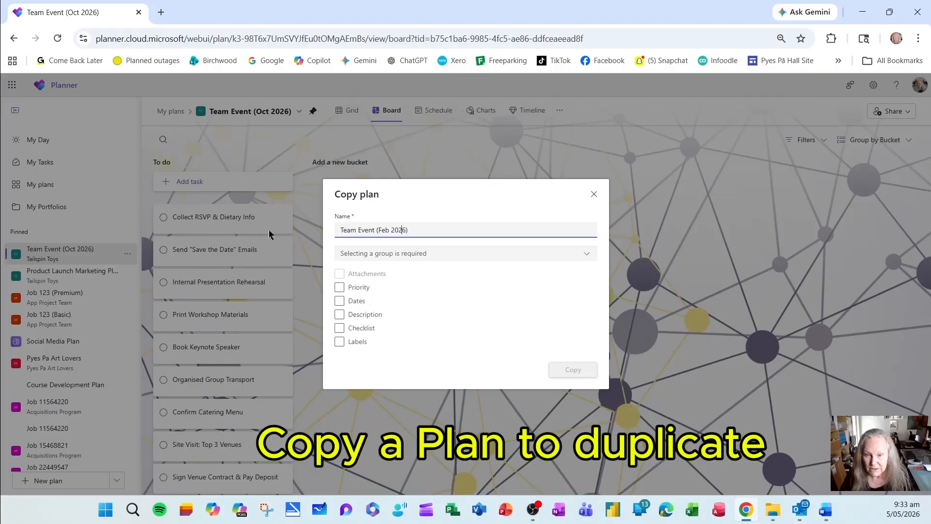
Assign the copy to the Tailspin Toys group and include attachments, priority, dates, description, checklist and labels.
left_click(391, 254)
left_click(388, 294)
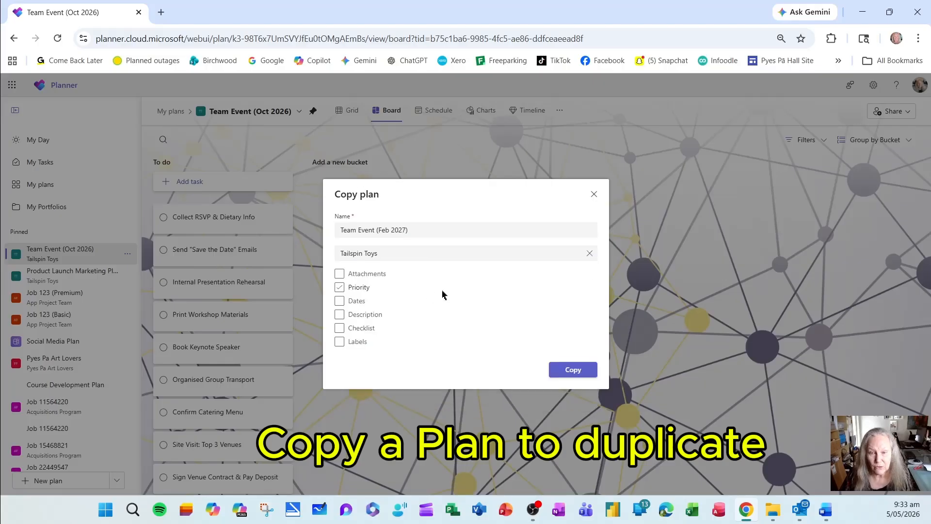
left_click(340, 274)
left_click(341, 289)
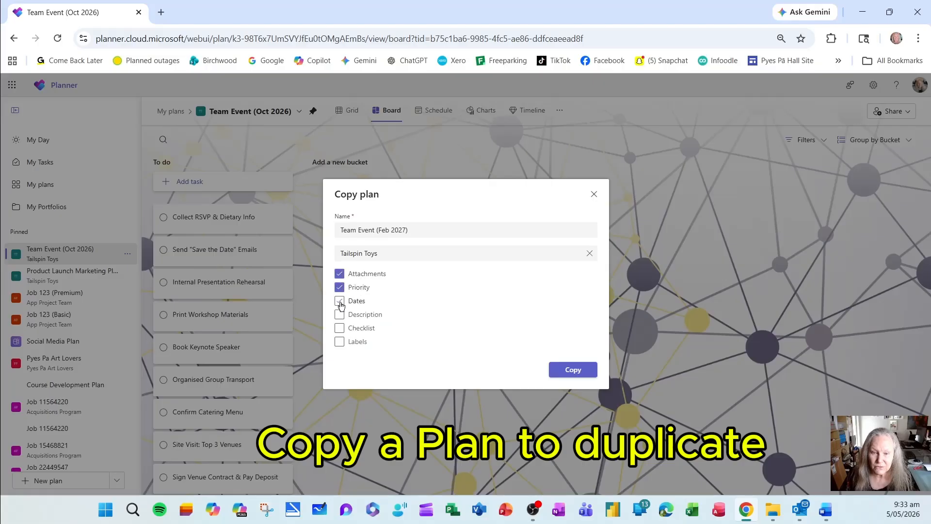
left_click(340, 301)
left_click(340, 315)
left_click(340, 329)
left_click(339, 341)
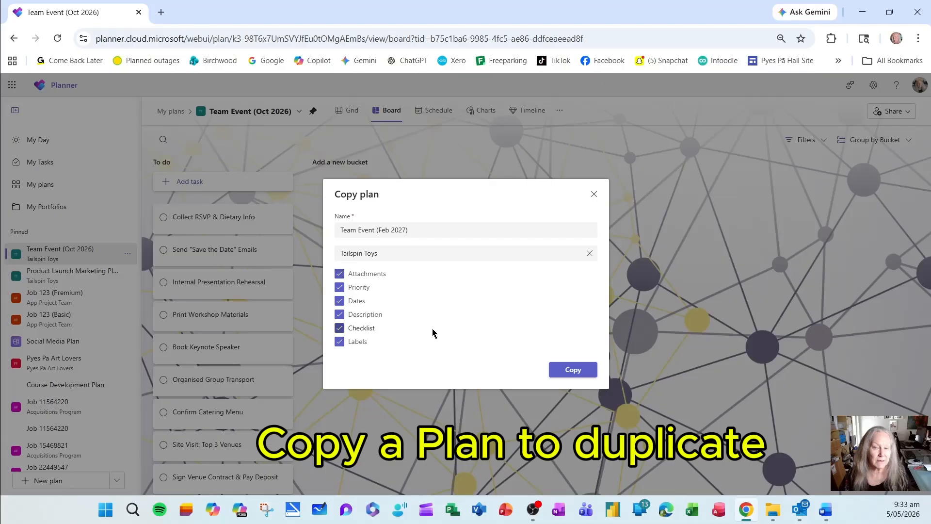
Create the configured plan copy and pin Team Event (Feb 2027) from the list of recent plans.
left_click(565, 370)
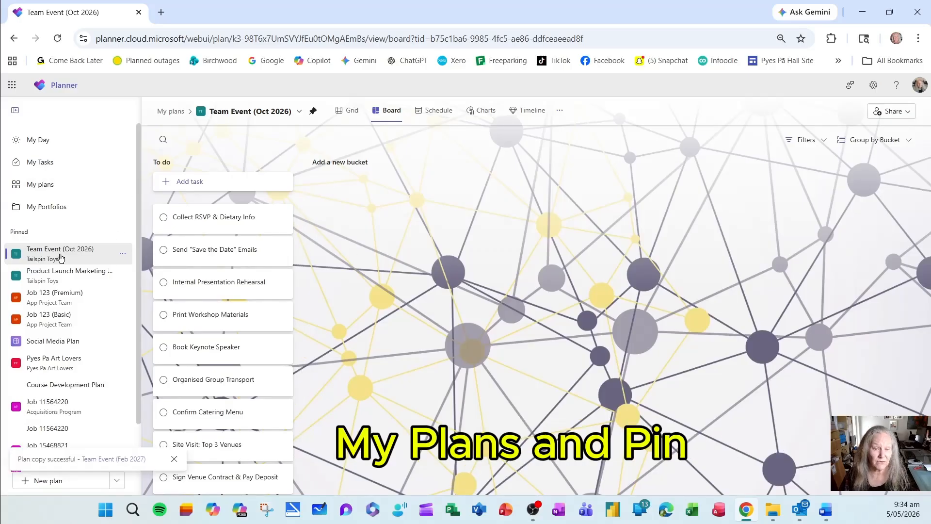
left_click(63, 192)
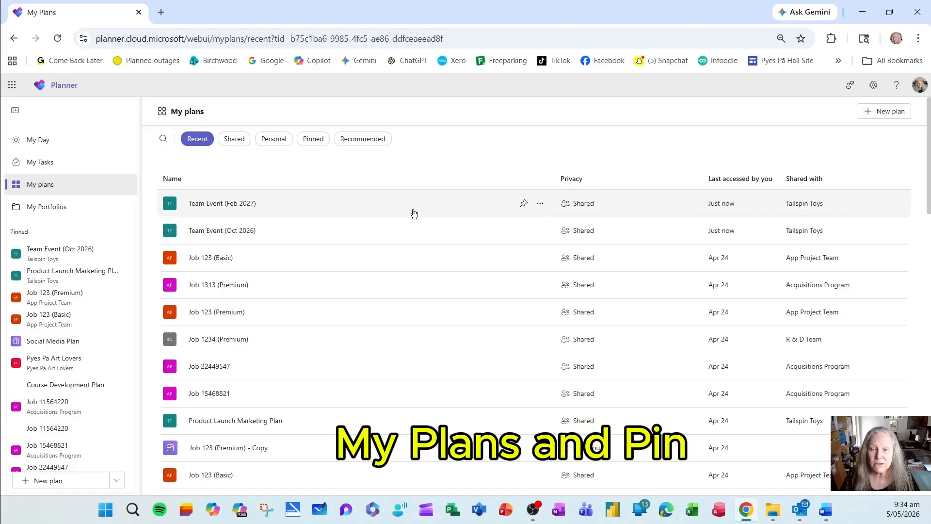
left_click(524, 203)
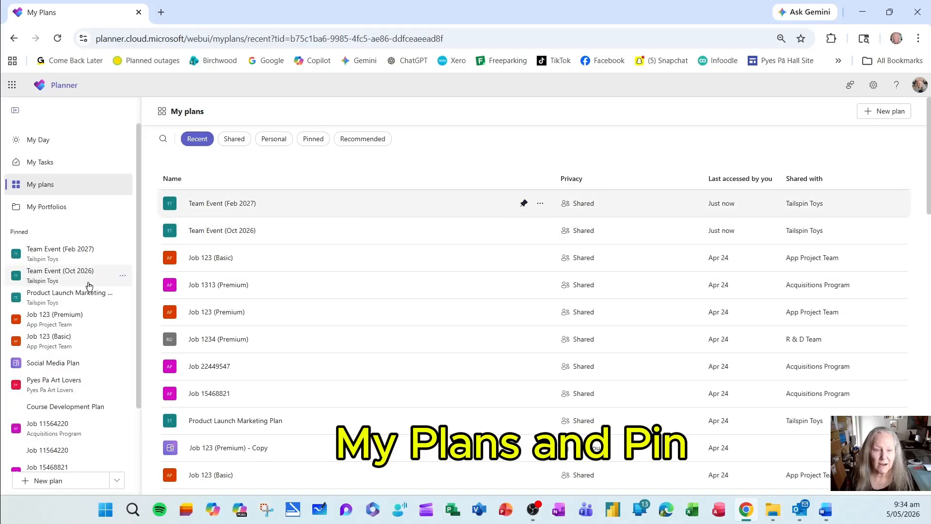
Open the pinned Team Event (Feb 2027) plan and apply the suggested background with the multicoloured mosaic tile pattern.
left_click(82, 257)
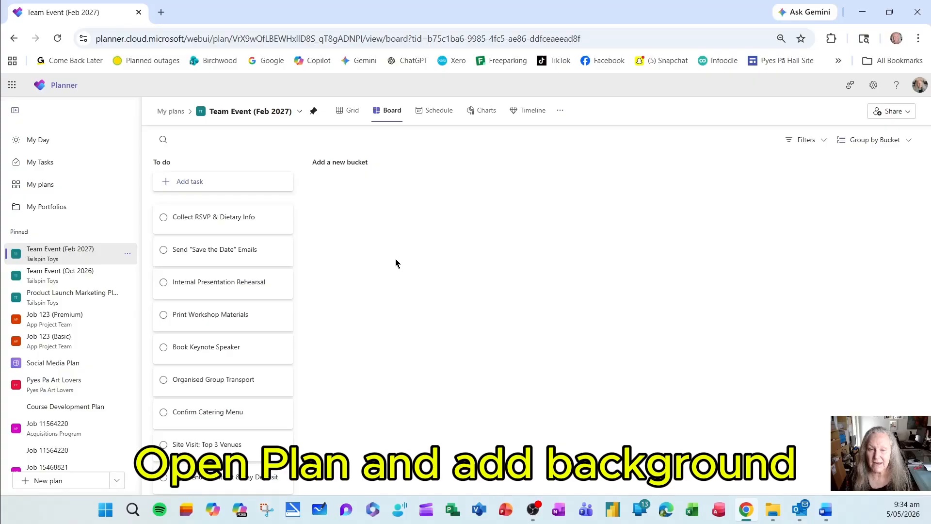
left_click(300, 111)
left_click(260, 127)
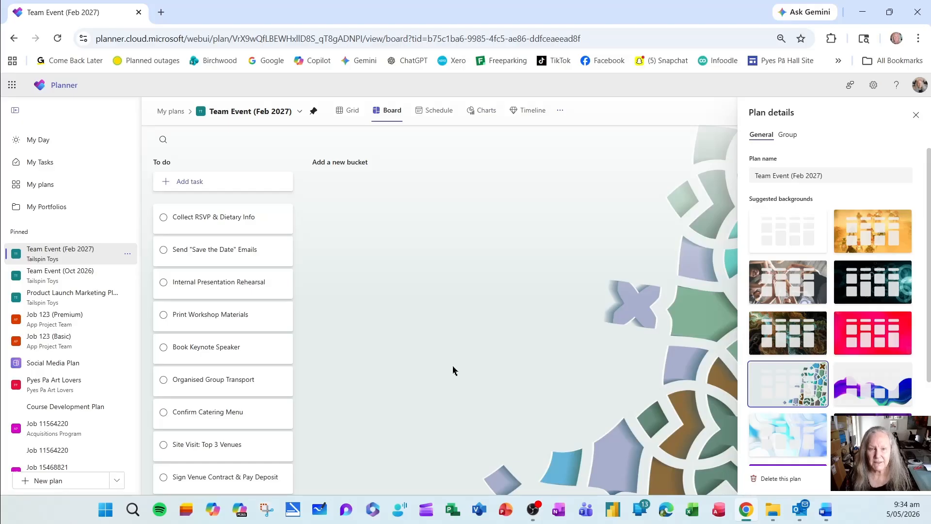
left_click(915, 116)
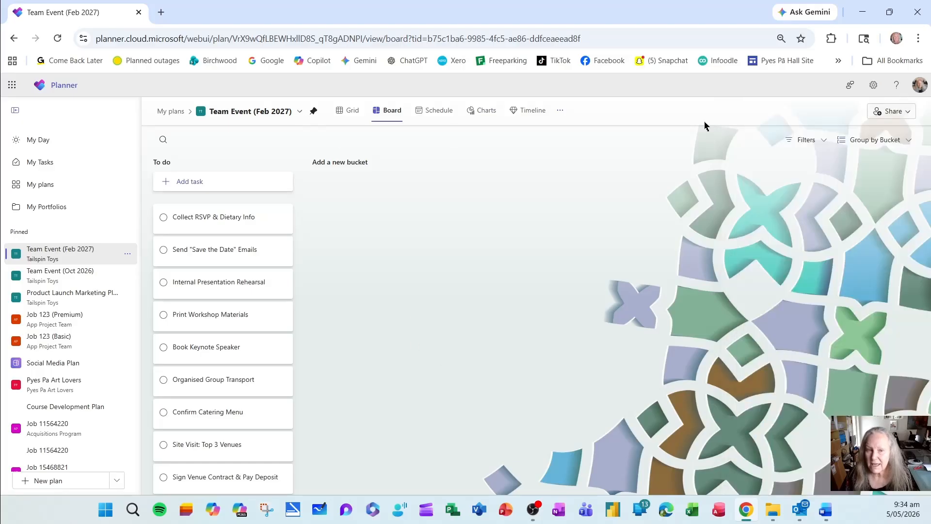
Start a copy of the Team Event (Feb 2027) plan and name it "Team Event (Oct 2027)".
left_click(299, 113)
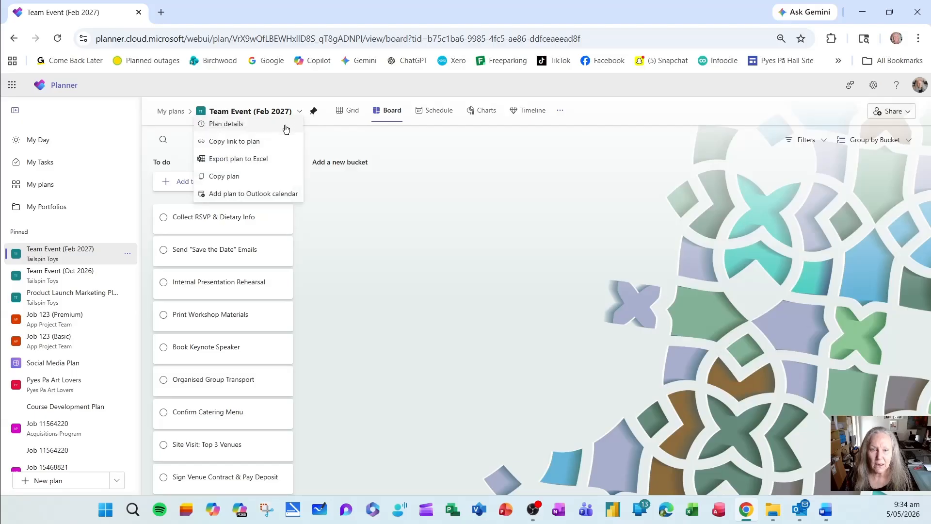
left_click(275, 177)
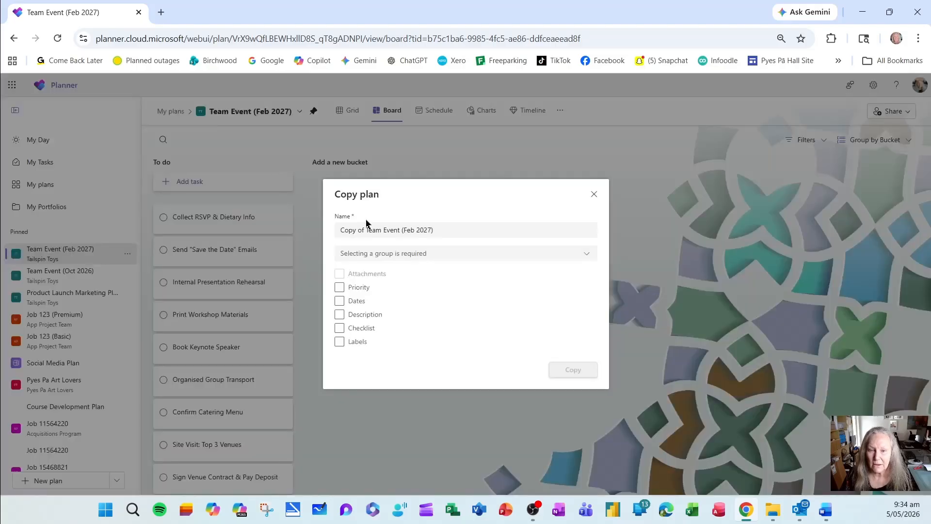
left_click_drag(367, 230, 280, 234)
key("BackSpace")
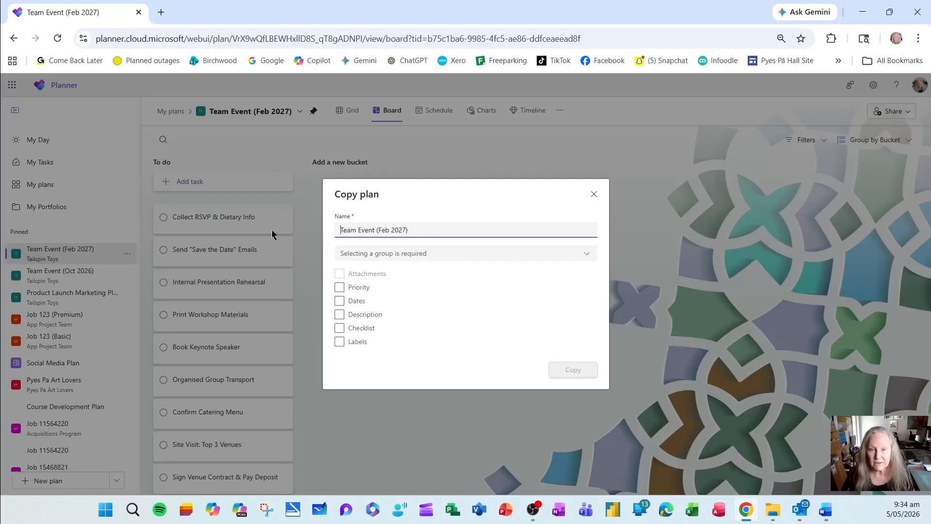
key("Right")
key("shift+Right")
key("shift+Right")
key("shift+Right")
type("Oct")
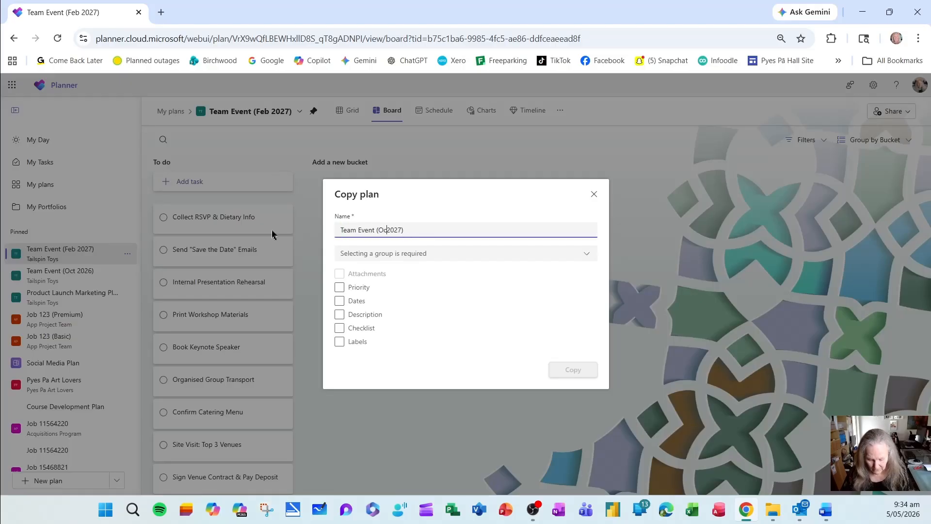
Assign the copy to the Tailspin Toys group, include attachments, priority, dates, description, checklist and labels, and create it.
left_click(390, 254)
left_click(378, 296)
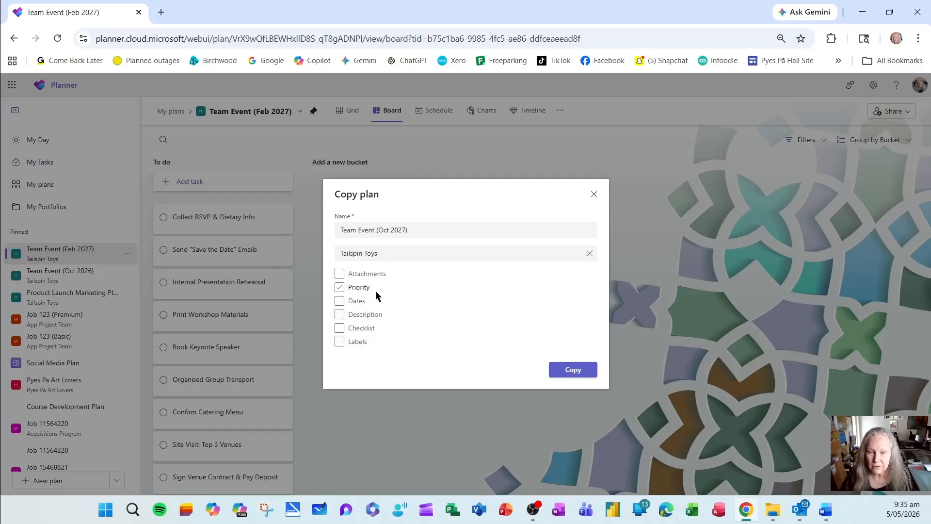
left_click(339, 273)
left_click(339, 300)
left_click(339, 314)
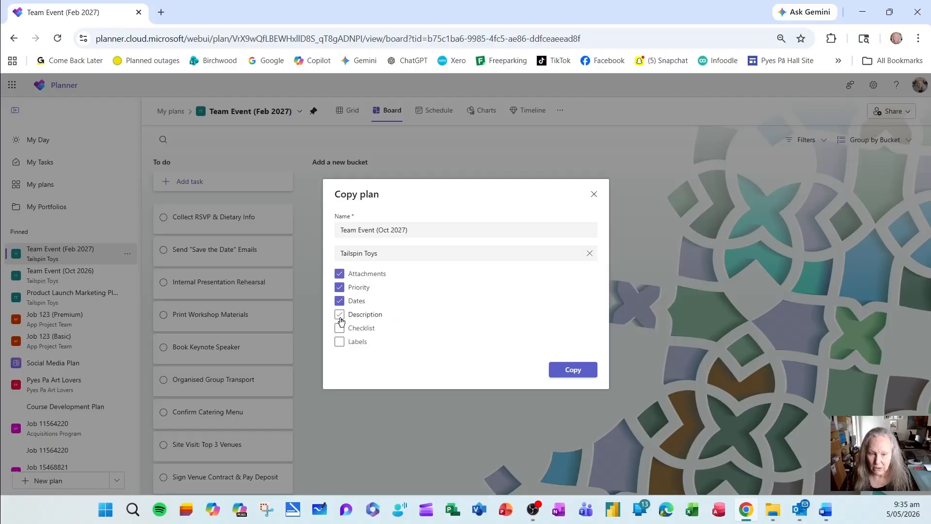
left_click(340, 328)
left_click(341, 341)
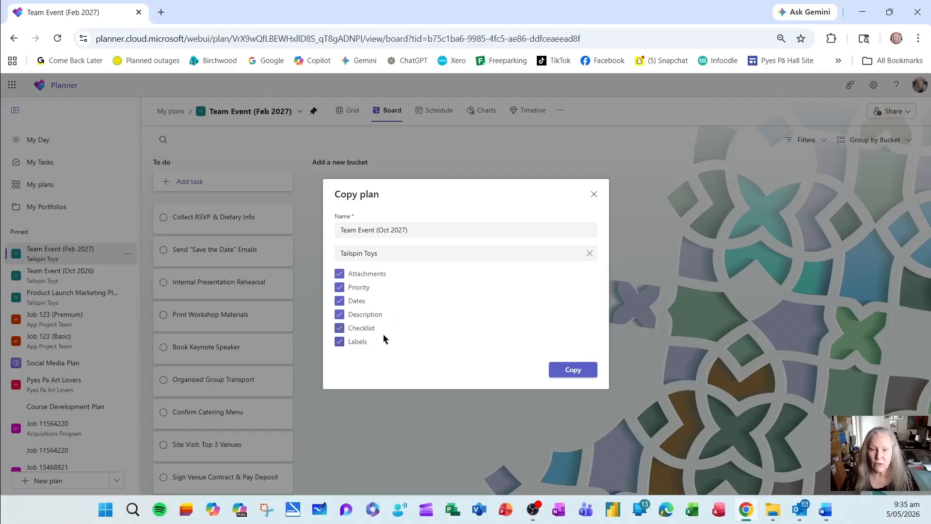
left_click(584, 375)
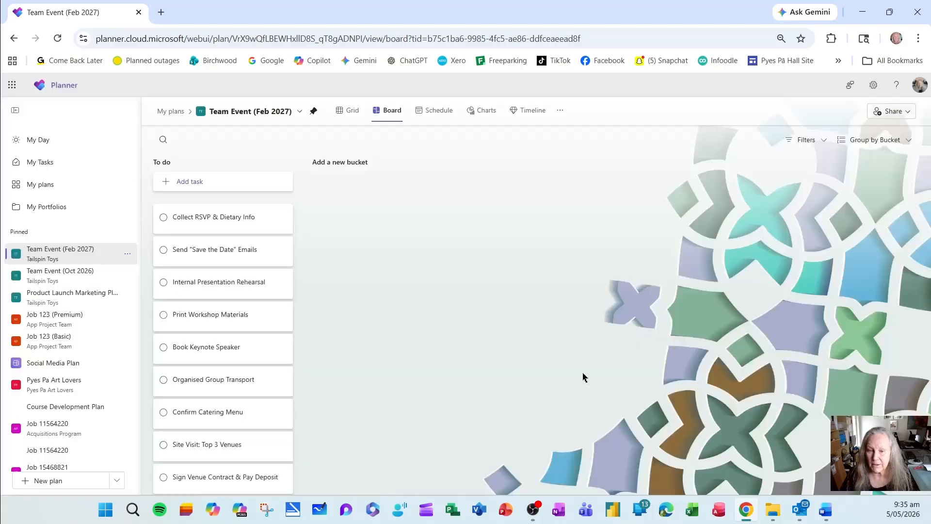
Pin the Team Event (Oct 2027) plan from the list of recent plans and open it.
left_click(62, 185)
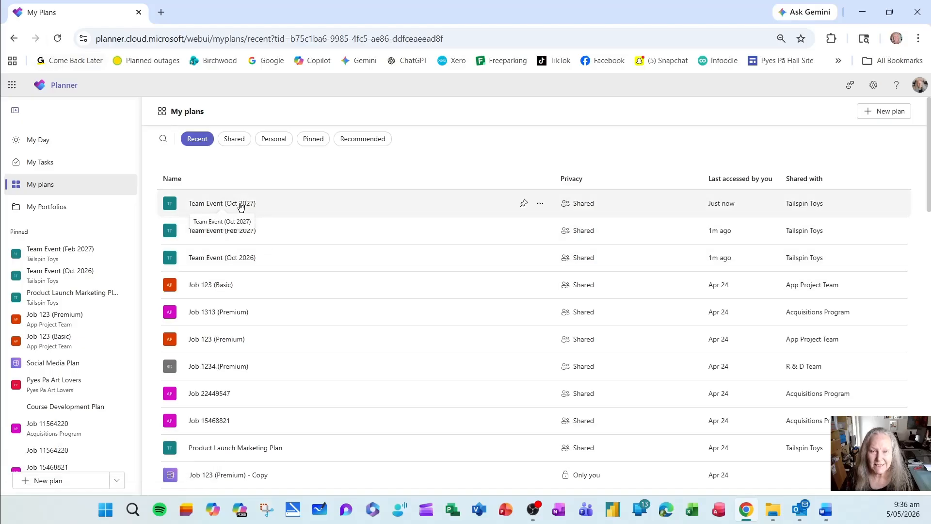
left_click(524, 204)
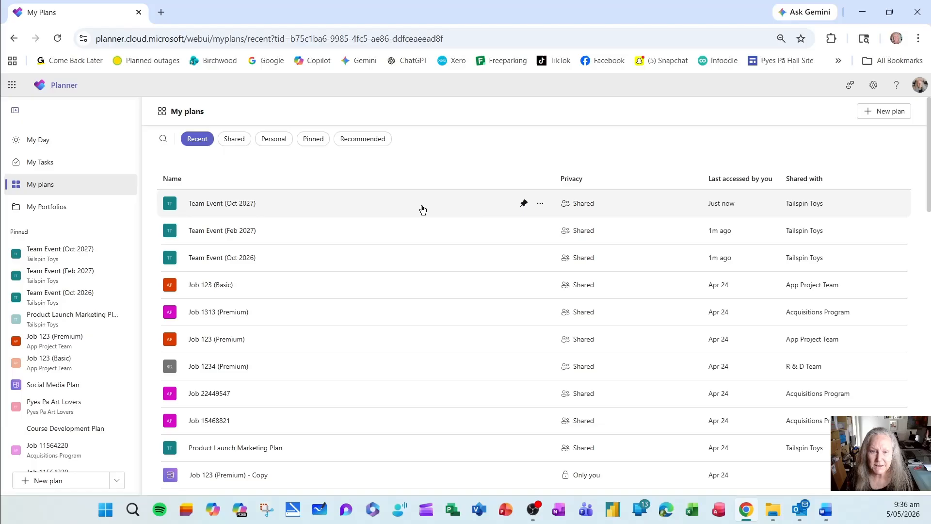
left_click(234, 208)
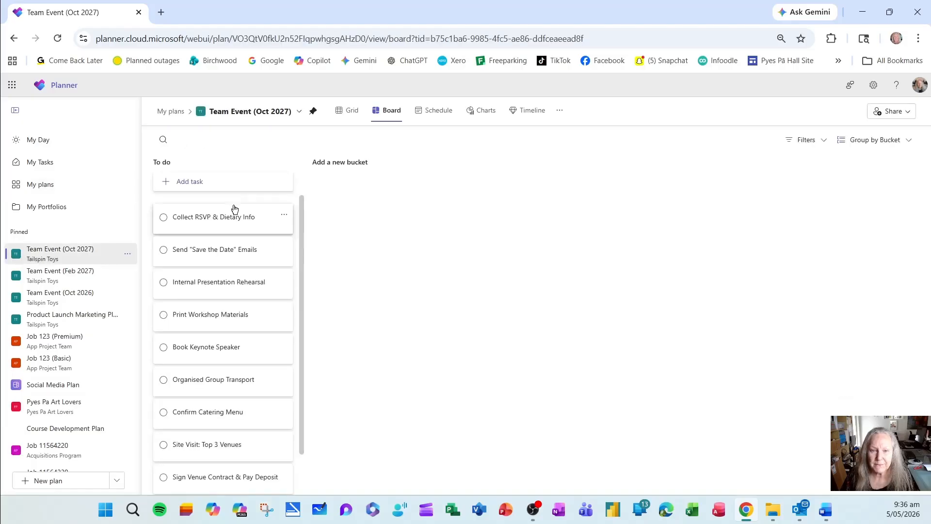
Rename the plan "Team Event (Apr 2027)" and apply the suggested background with scattered pink, blue and green dots.
left_click(300, 112)
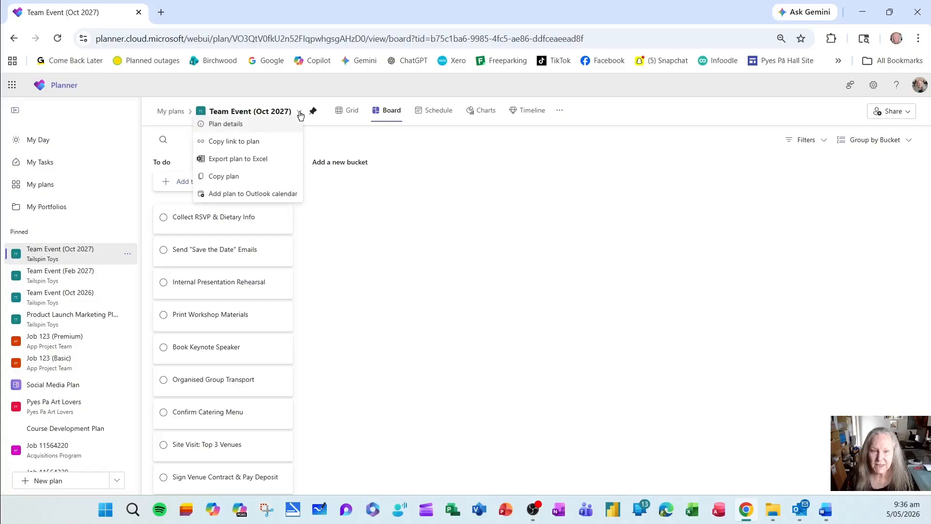
left_click(261, 128)
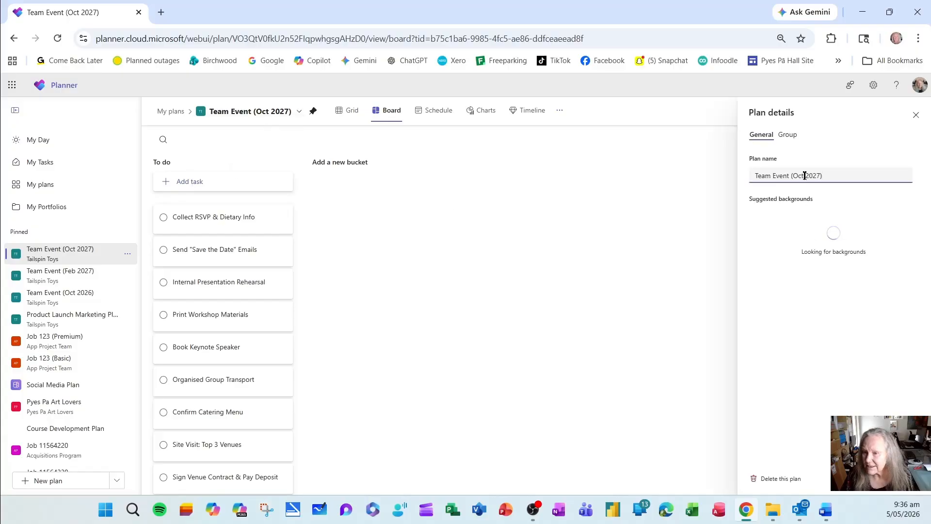
key("BackSpace")
key("BackSpace")
key("BackSpace")
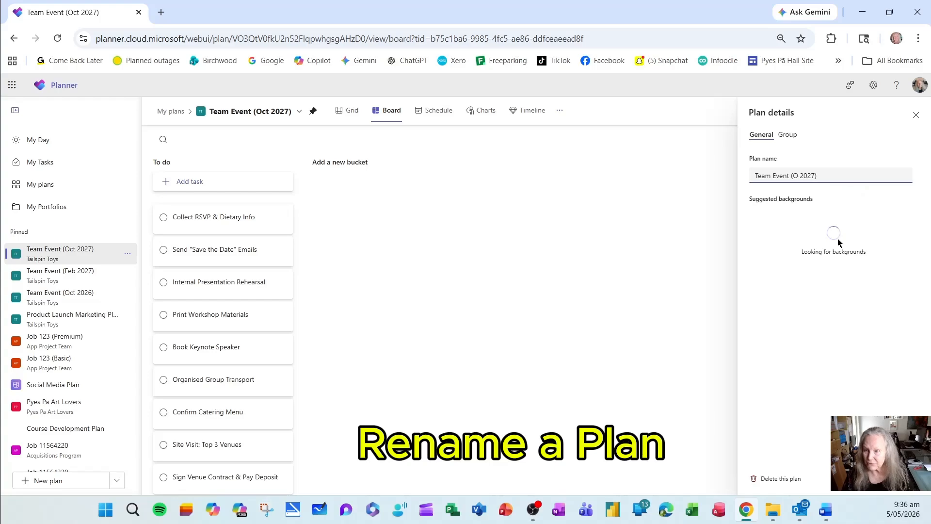
type("Apr")
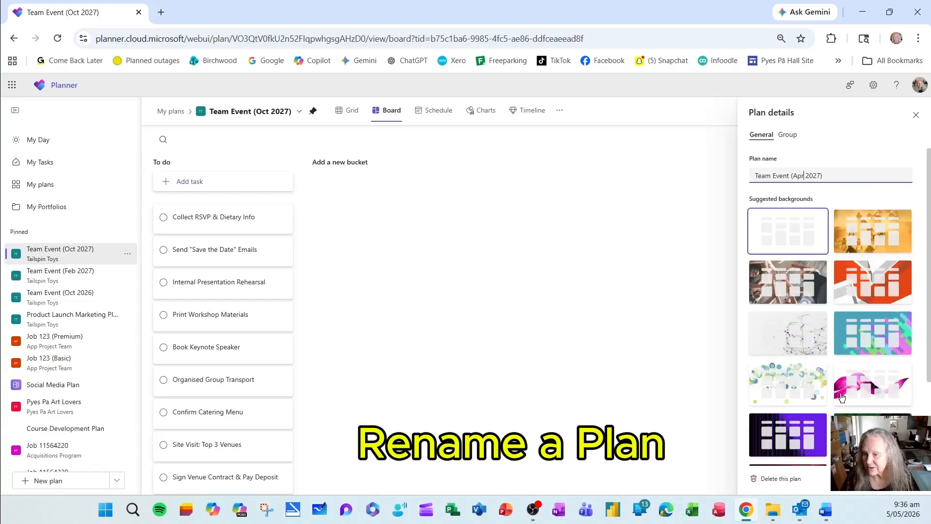
left_click(795, 390)
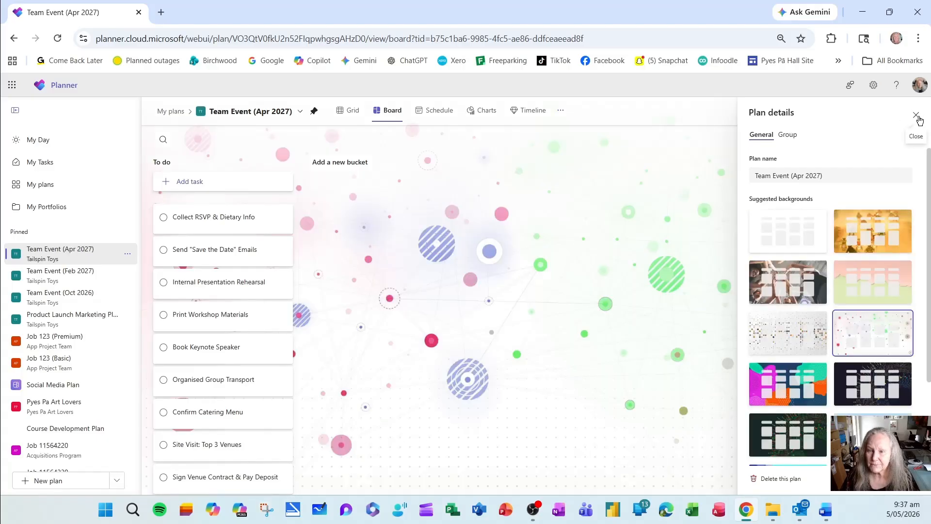
left_click(916, 116)
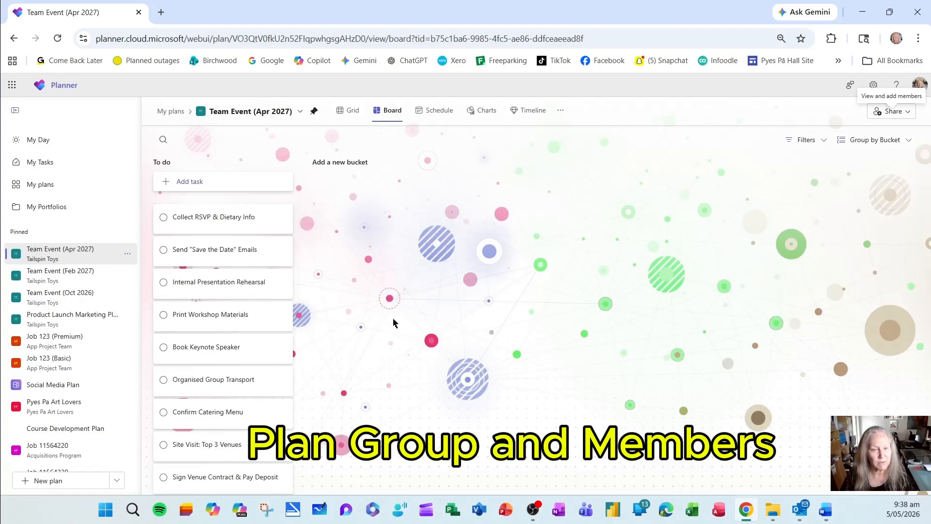
Examine the plan's sharing options for its assigned group and adding members, and close them without inviting anyone.
left_click(894, 111)
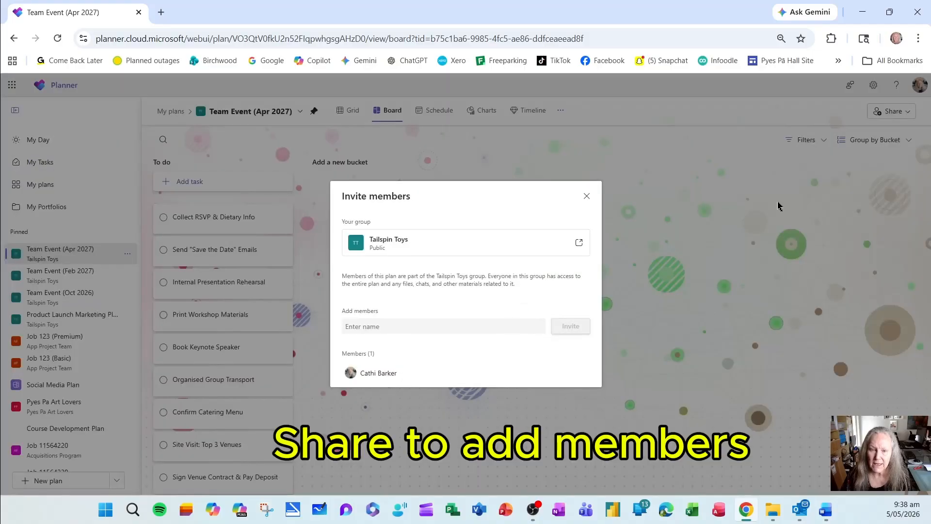
left_click(388, 326)
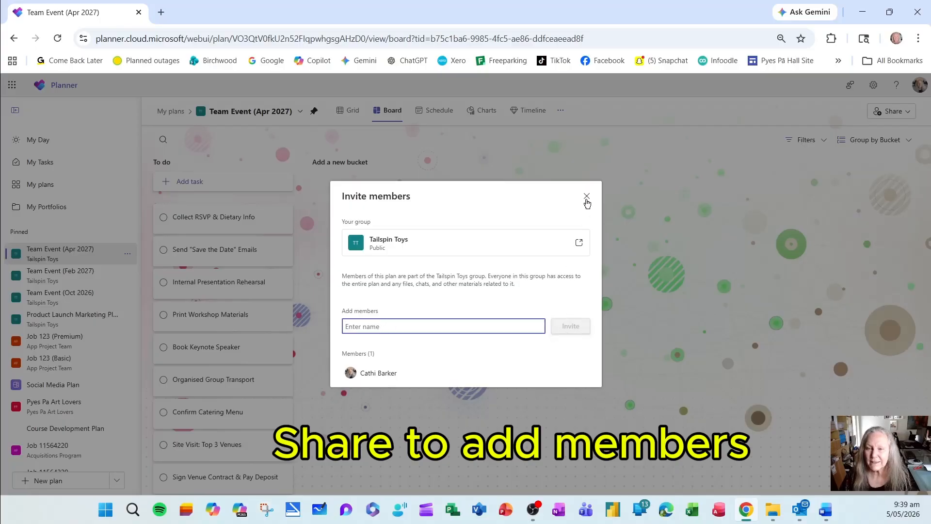
left_click(587, 196)
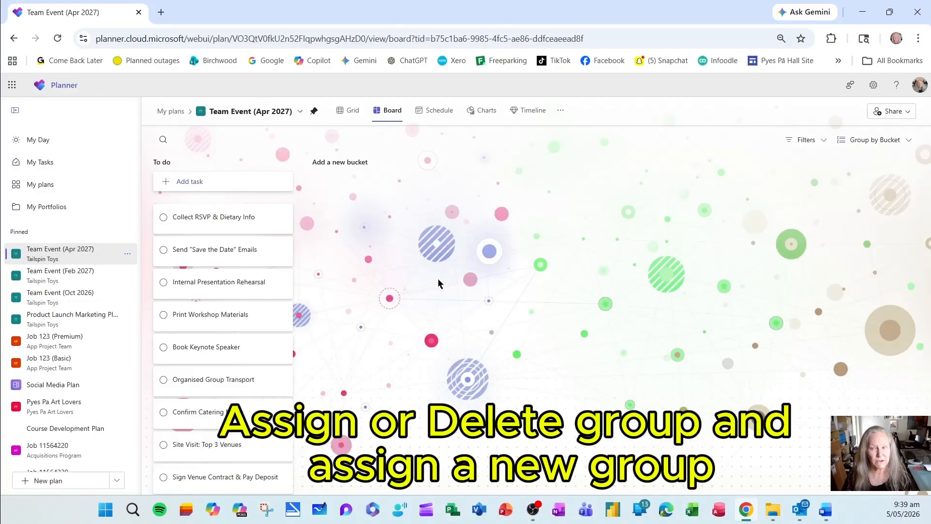
left_click(890, 112)
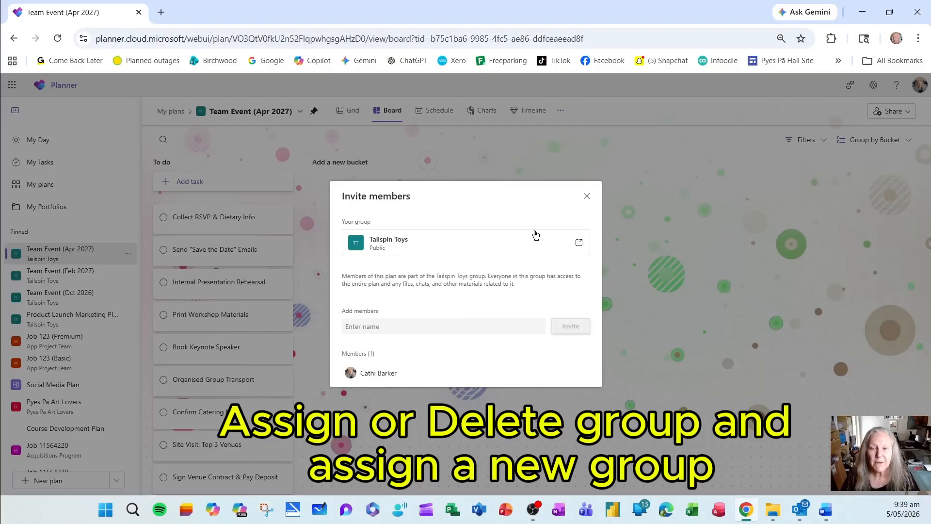
left_click(586, 197)
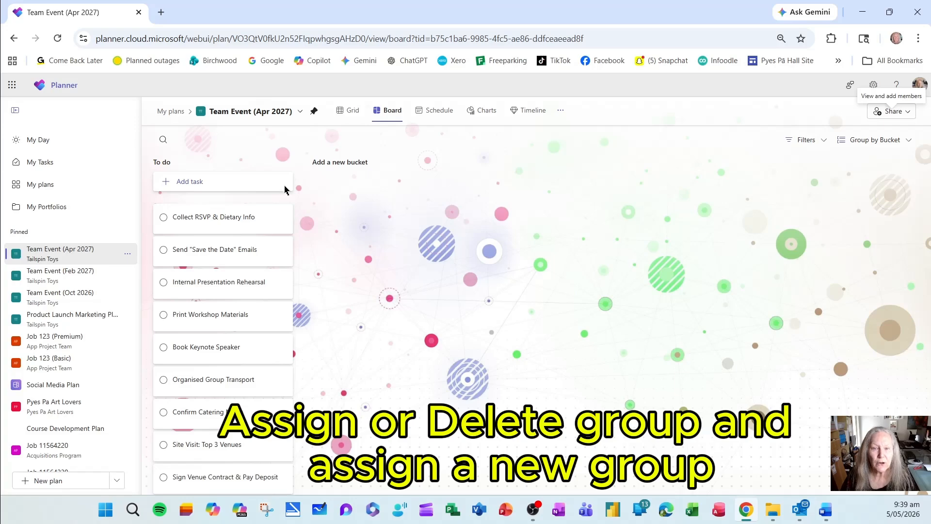
Examine the group name, description and privacy in the Team Event (Apr 2027) plan's details, and close them.
left_click(300, 112)
left_click(278, 127)
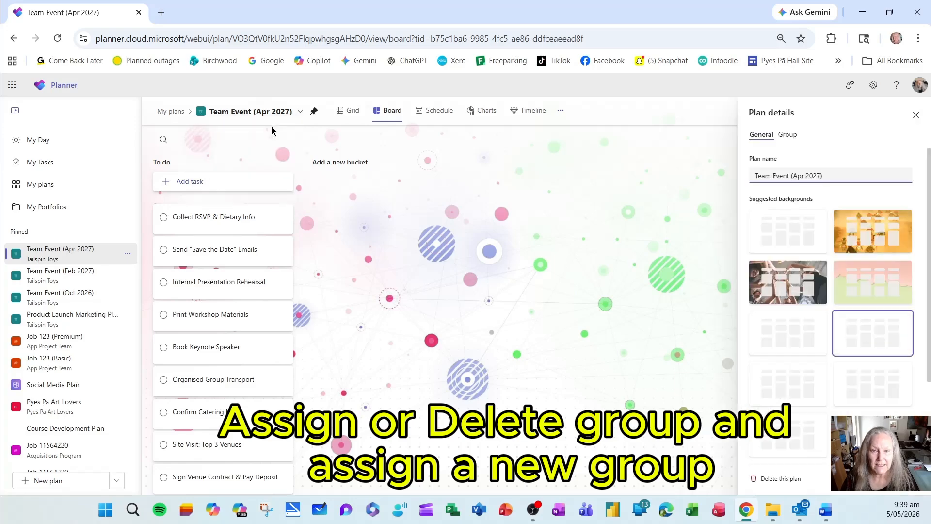
left_click(788, 136)
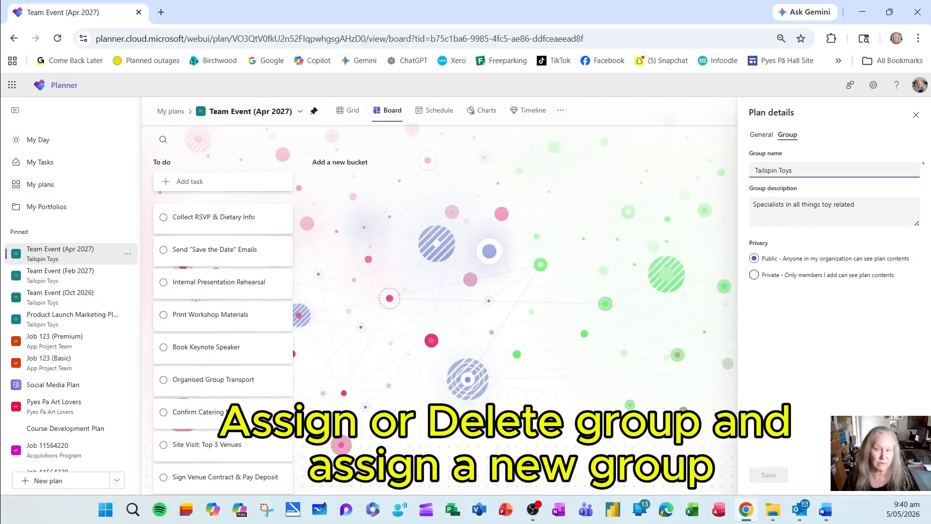
left_click(916, 115)
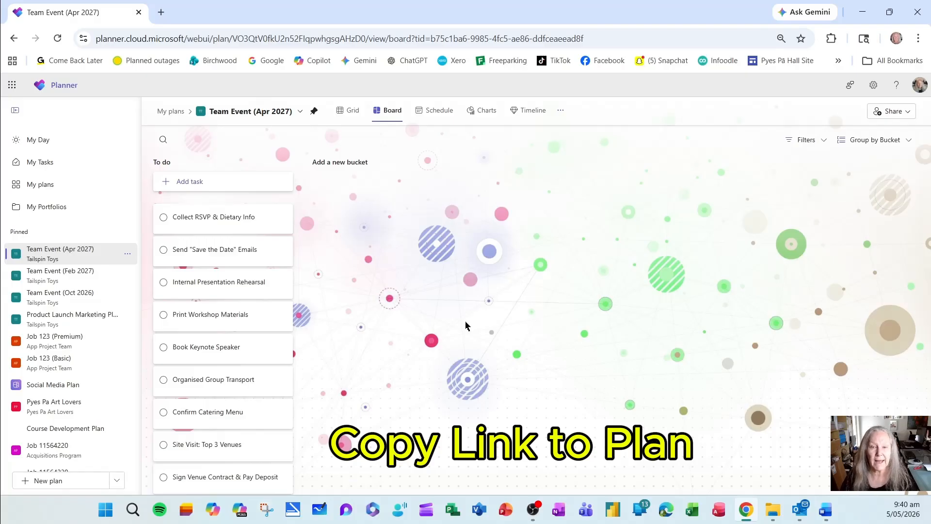
Copy the link to the Team Event (Apr 2027) plan and export the plan to Excel.
left_click(299, 111)
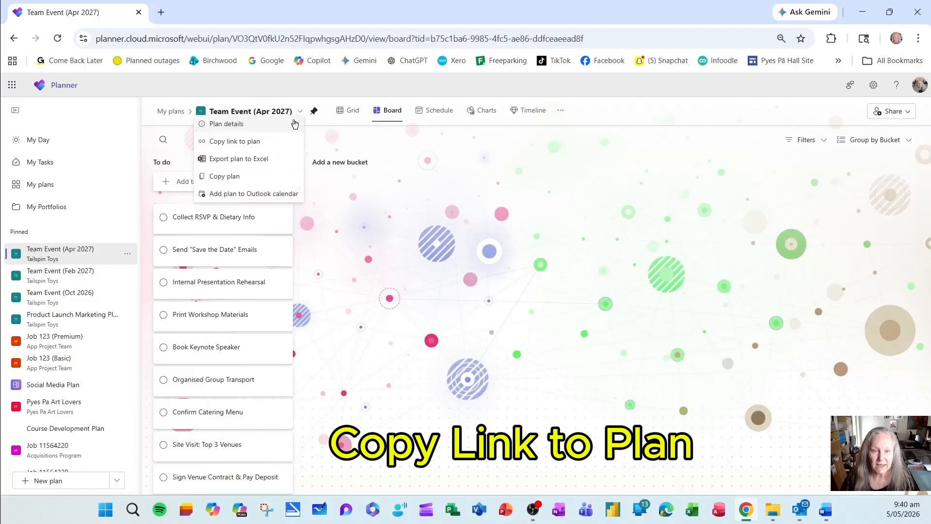
left_click(261, 144)
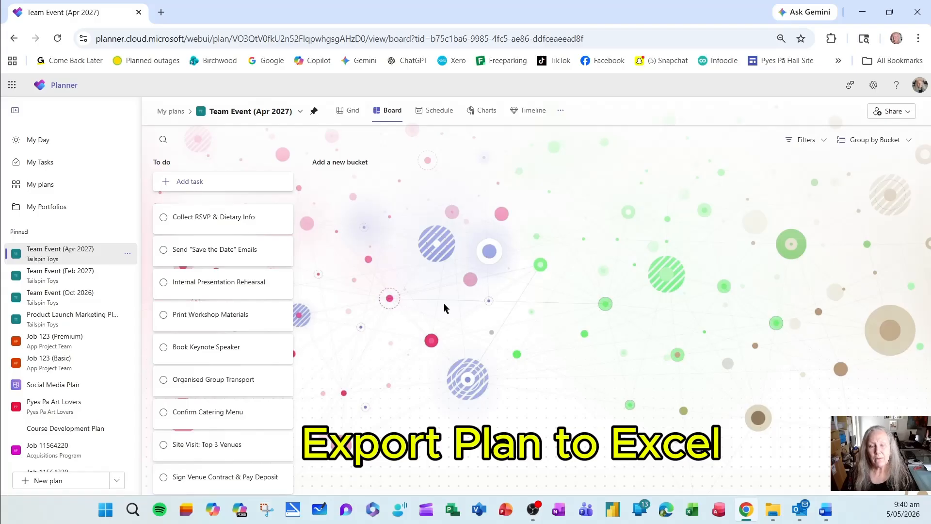
left_click(300, 112)
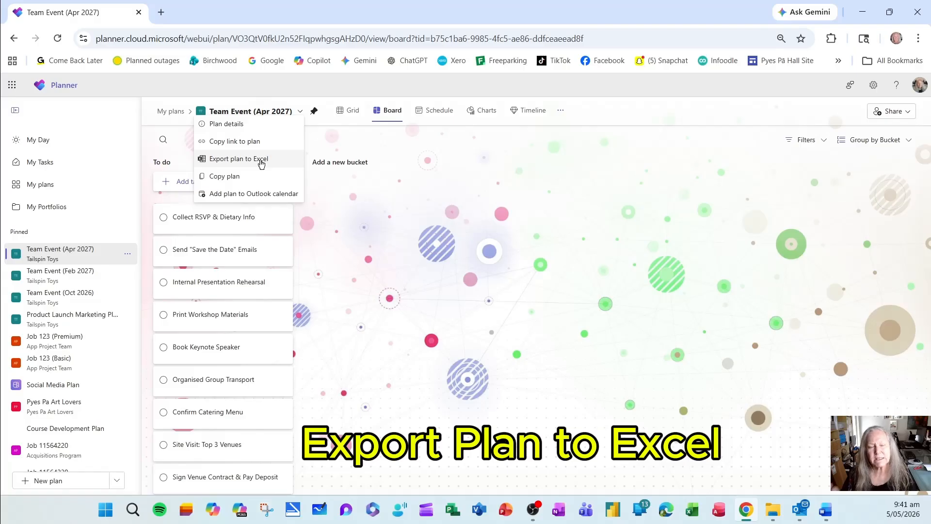
left_click(262, 163)
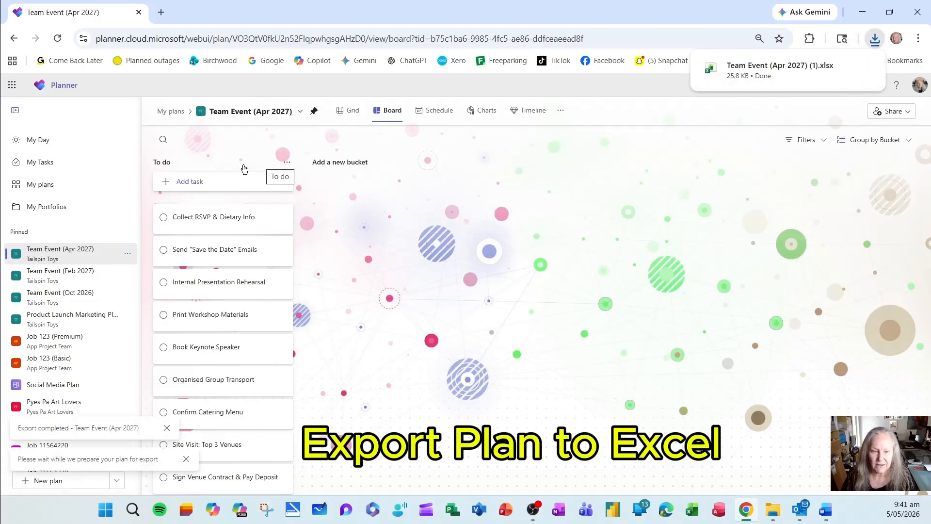
Open the exported Team Event (Apr 2027) workbook in Excel, examine its Tasks and Plan name sheets, and close it.
left_click(814, 67)
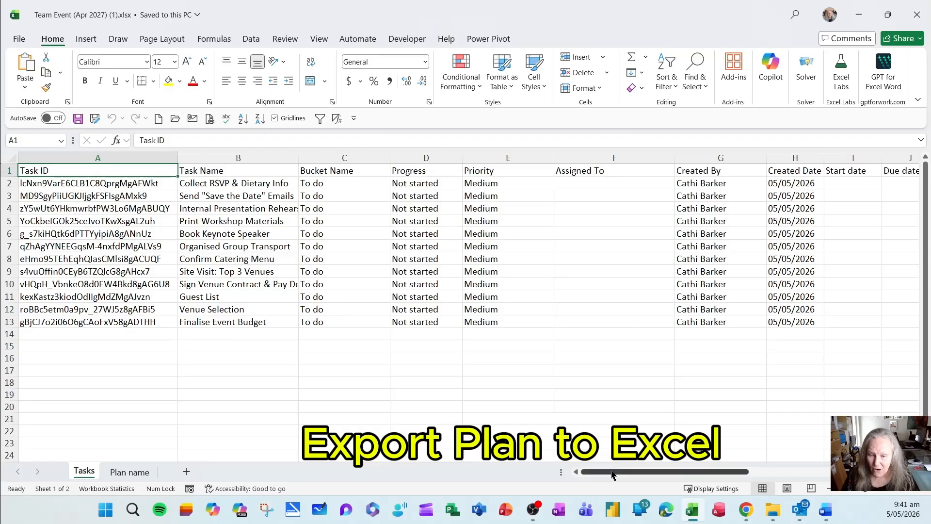
left_click_drag(613, 474, 590, 470)
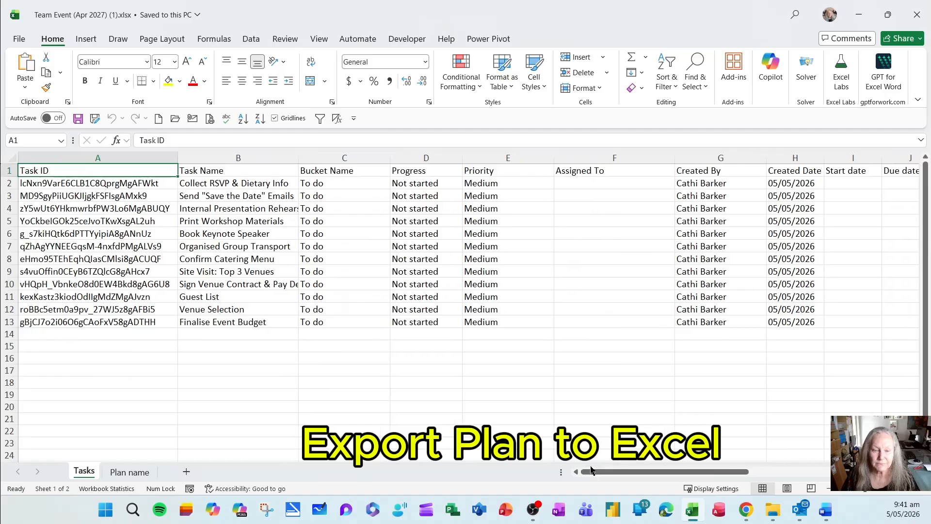
left_click(130, 472)
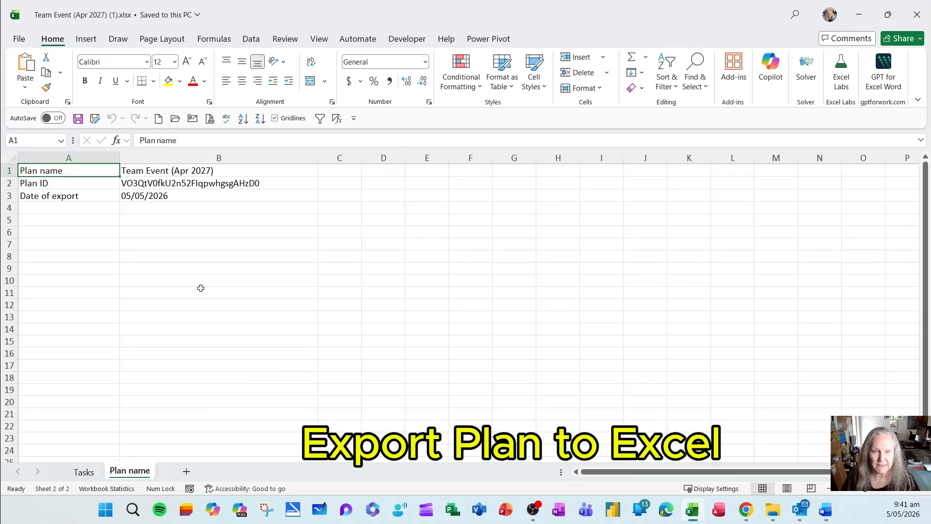
left_click(84, 472)
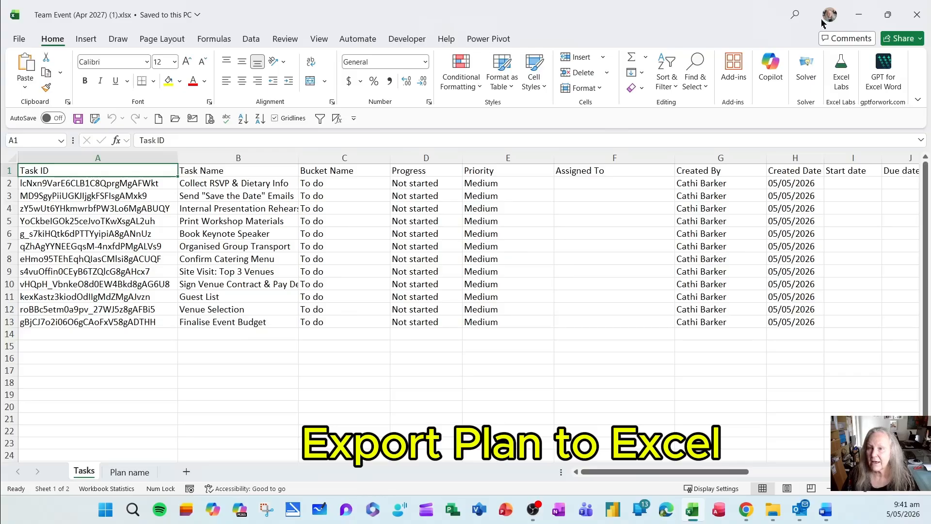
left_click(923, 17)
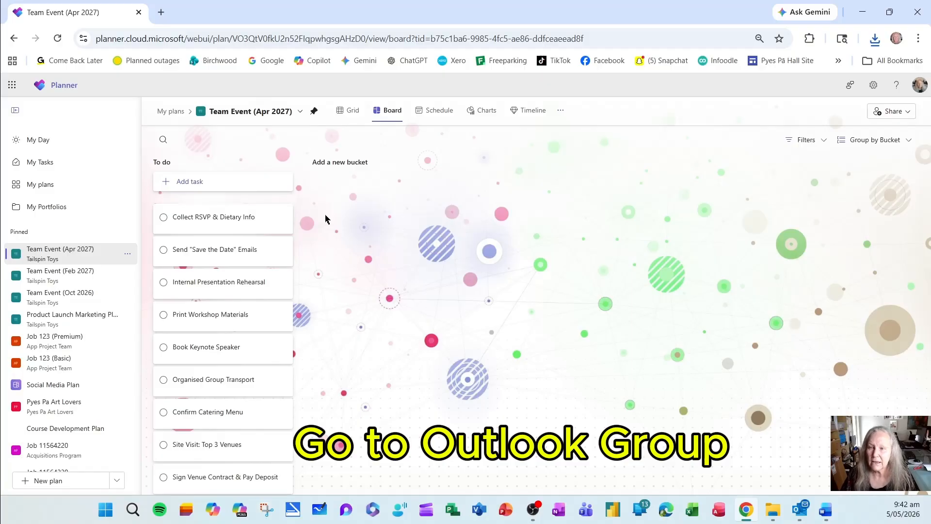
Open the plan's Tailspin Toys group in Outlook, view the full group list, and return to the plan board.
left_click(909, 113)
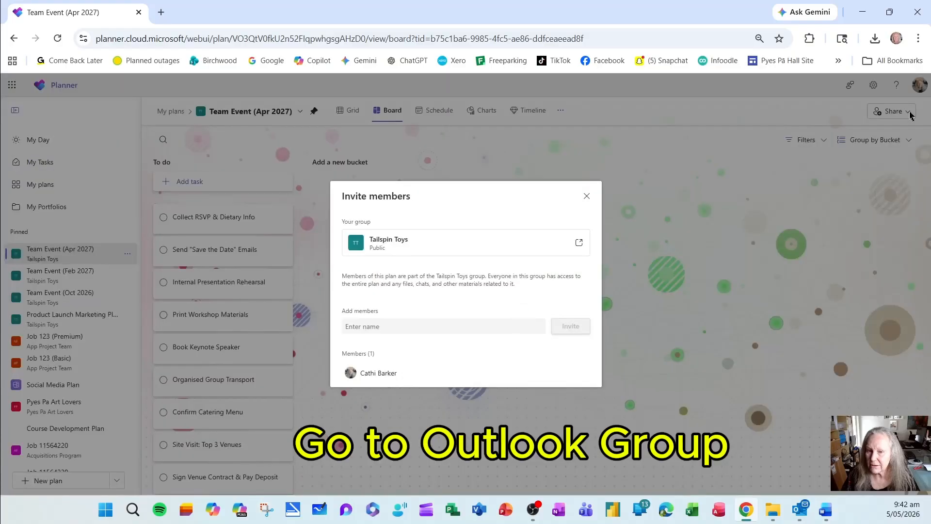
left_click(579, 244)
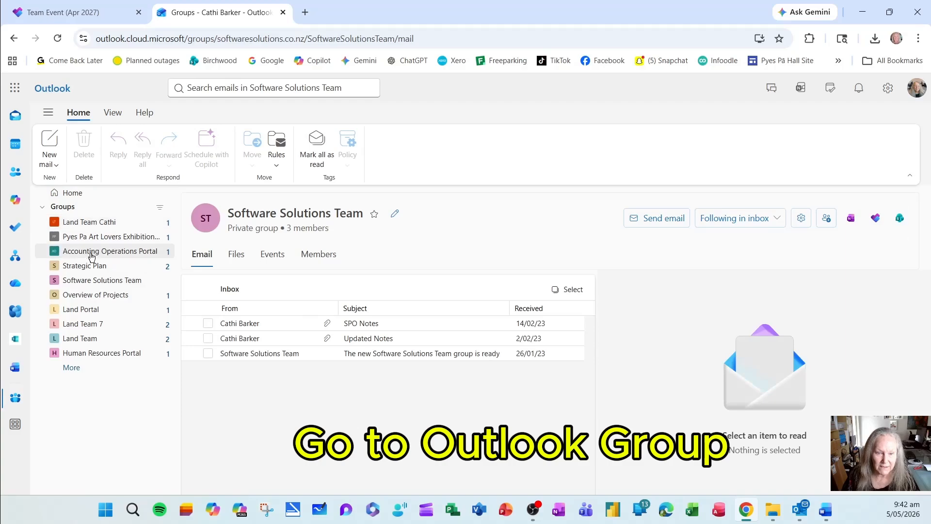
left_click(72, 367)
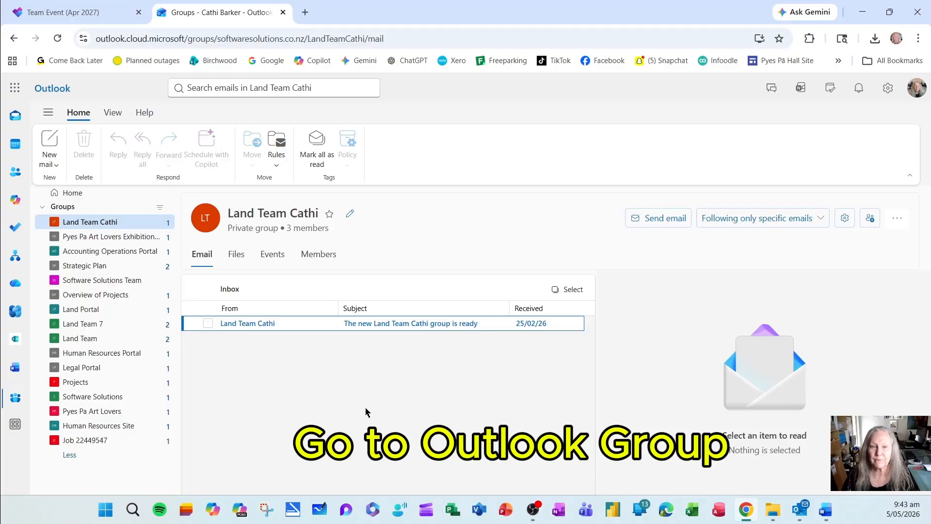
left_click(283, 12)
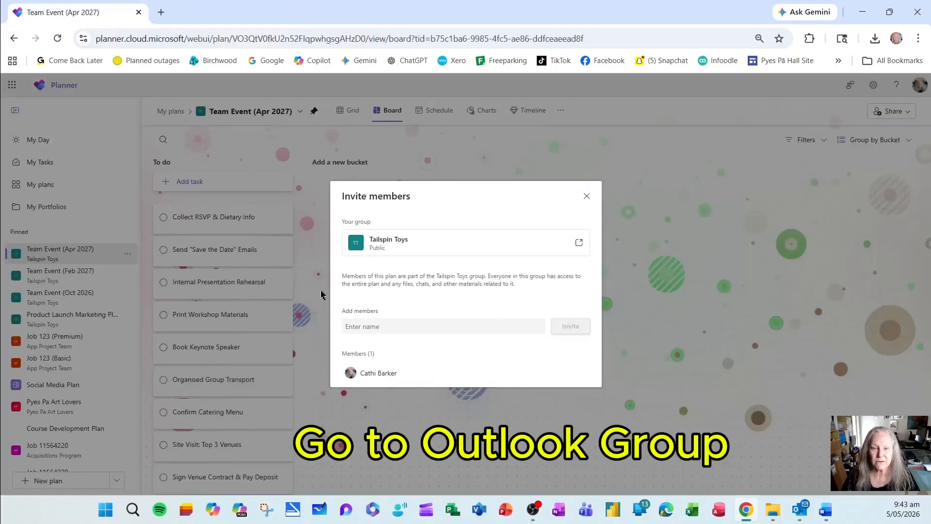
left_click(586, 196)
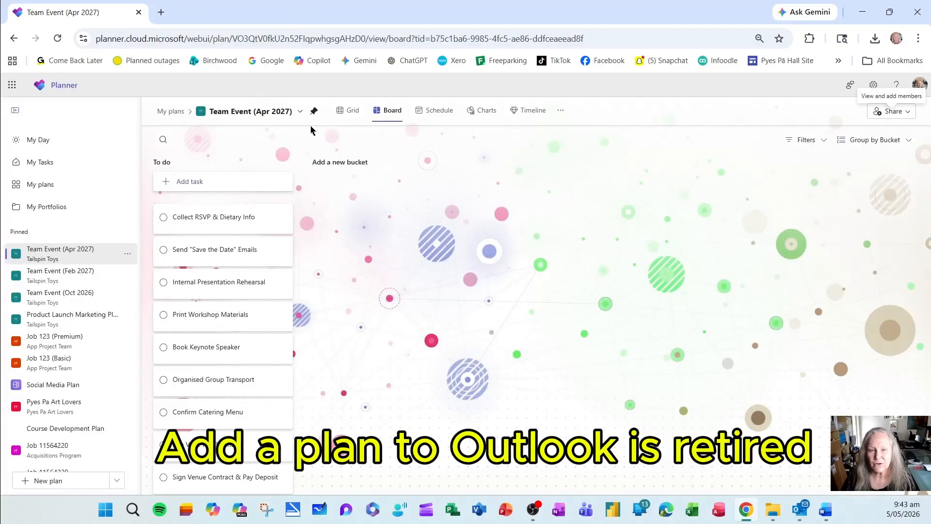
Examine the options for adding the plan to the Outlook calendar with an iCalendar feed, and close them without publishing.
left_click(300, 111)
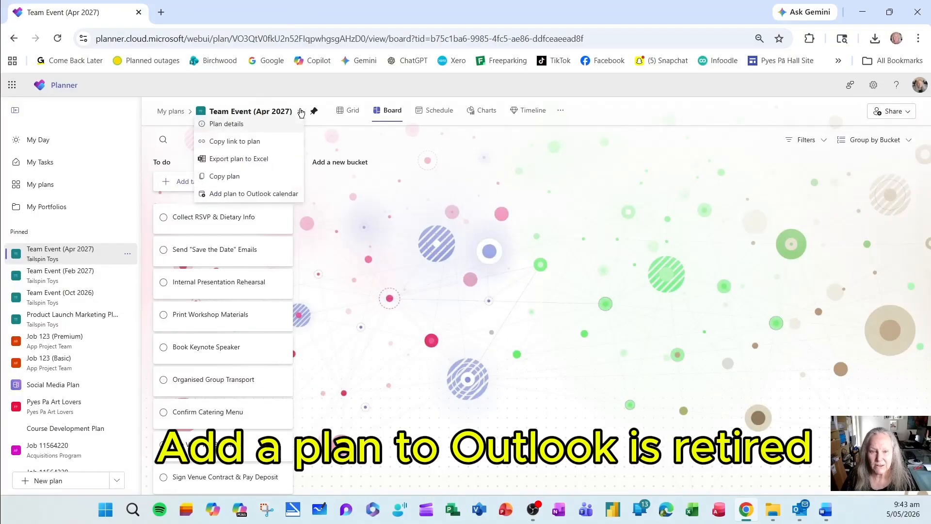
left_click(278, 196)
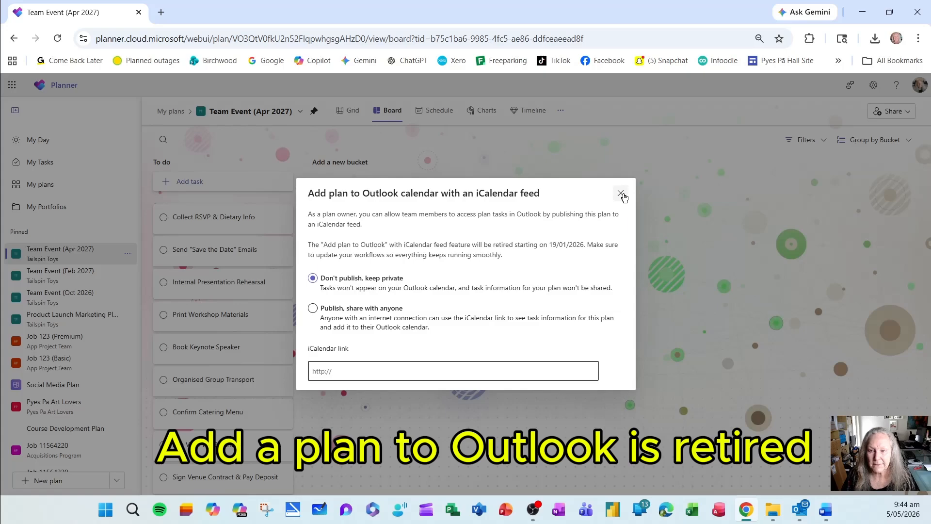
left_click(621, 193)
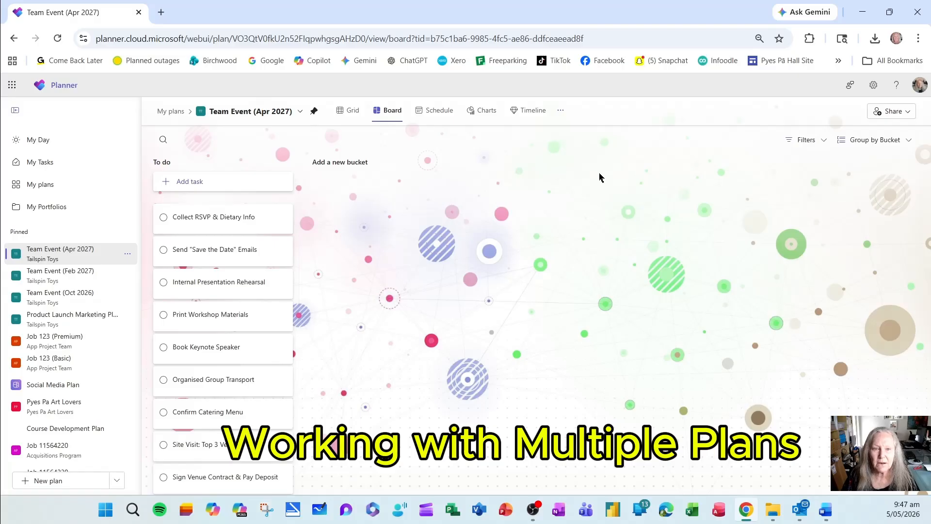
Duplicate the Team Event (Apr 2027) browser tab twice so the plan is open in three tabs.
right_click(89, 16)
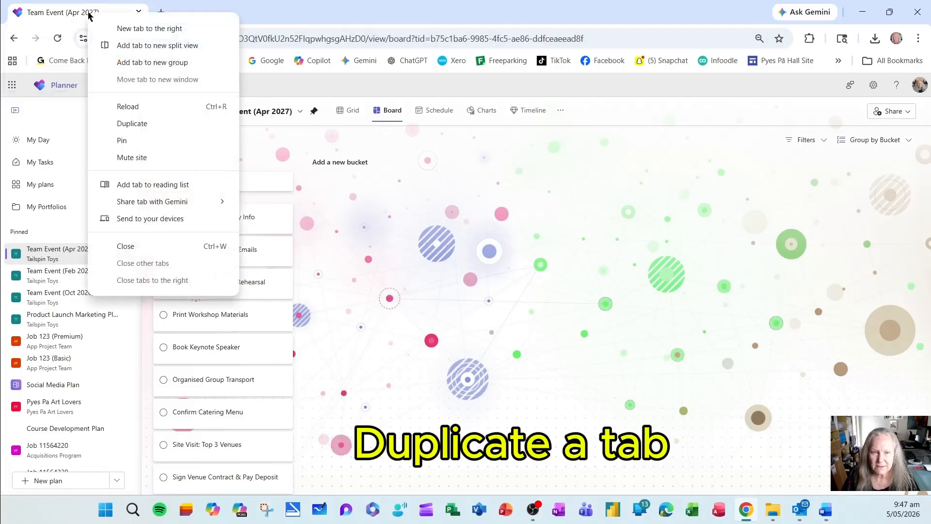
left_click(150, 123)
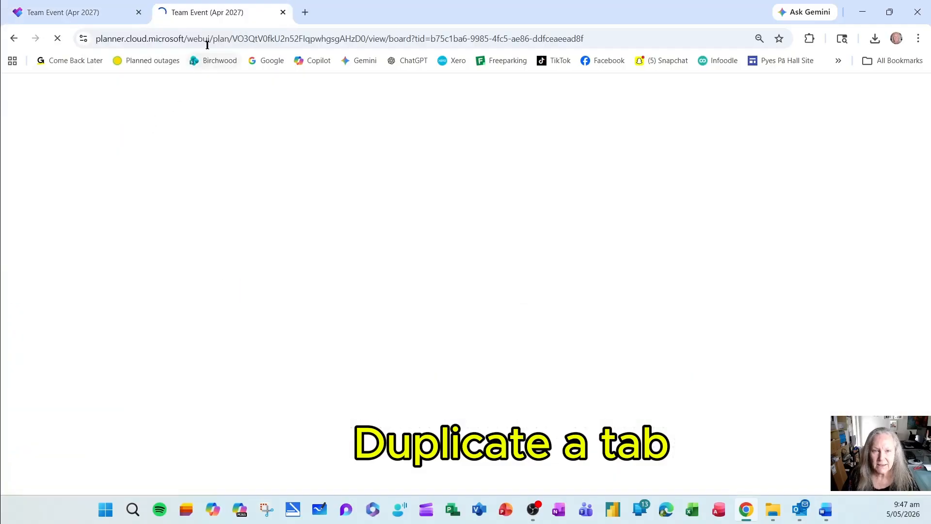
right_click(248, 15)
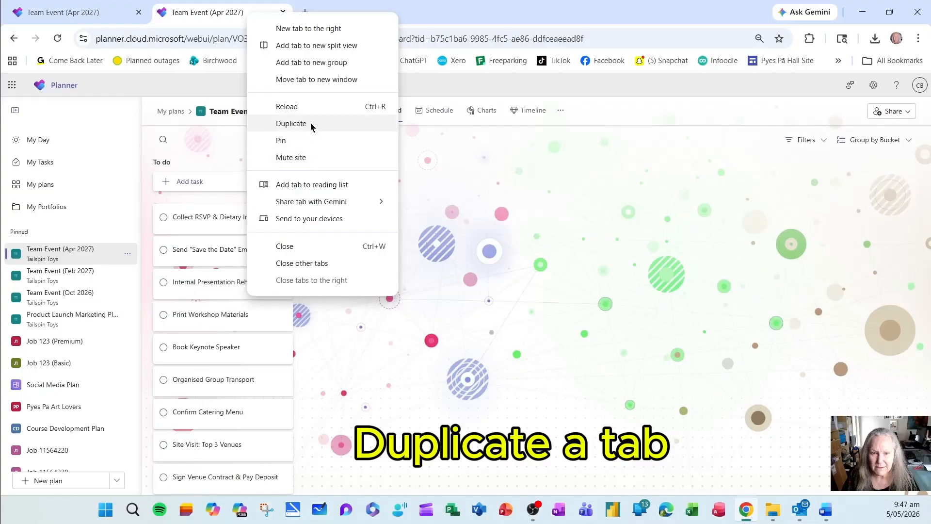
left_click(310, 124)
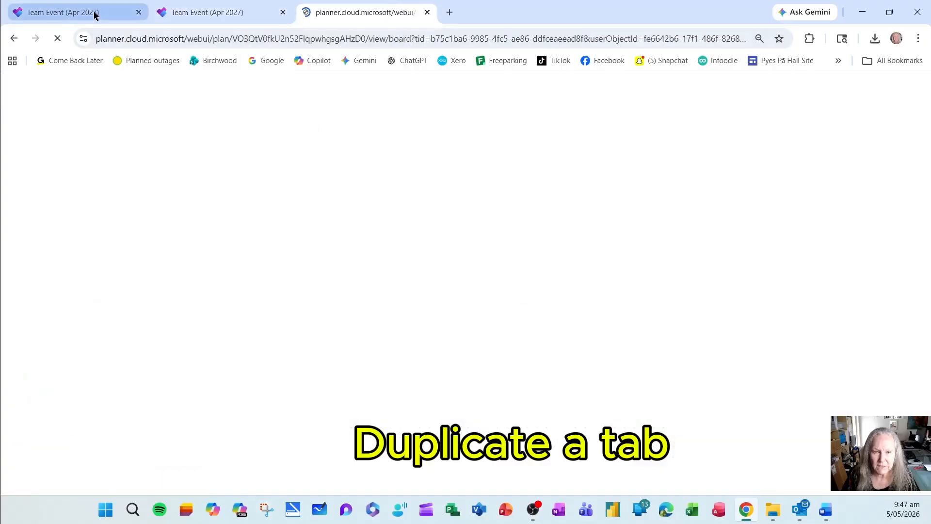
Open Team Event (Oct 2026) in the first browser tab and Team Event (Feb 2027) in the second.
left_click(87, 301)
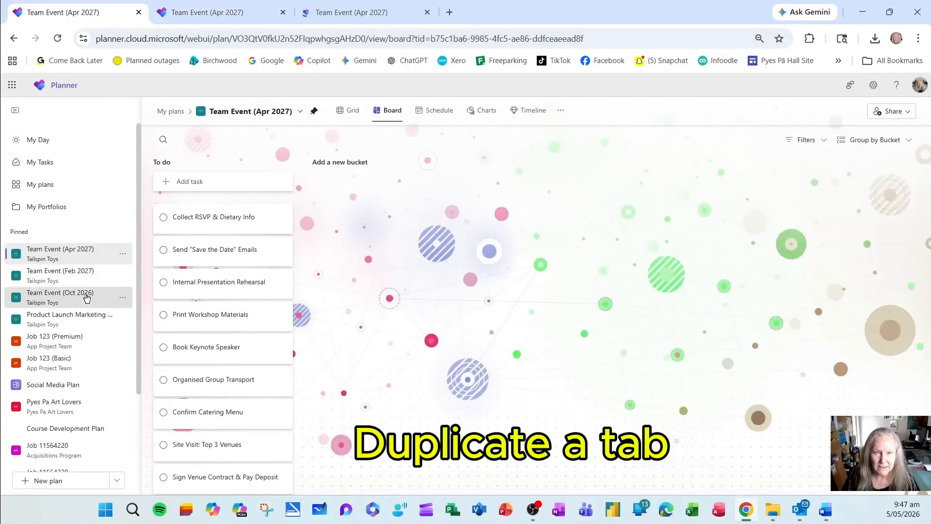
left_click(249, 15)
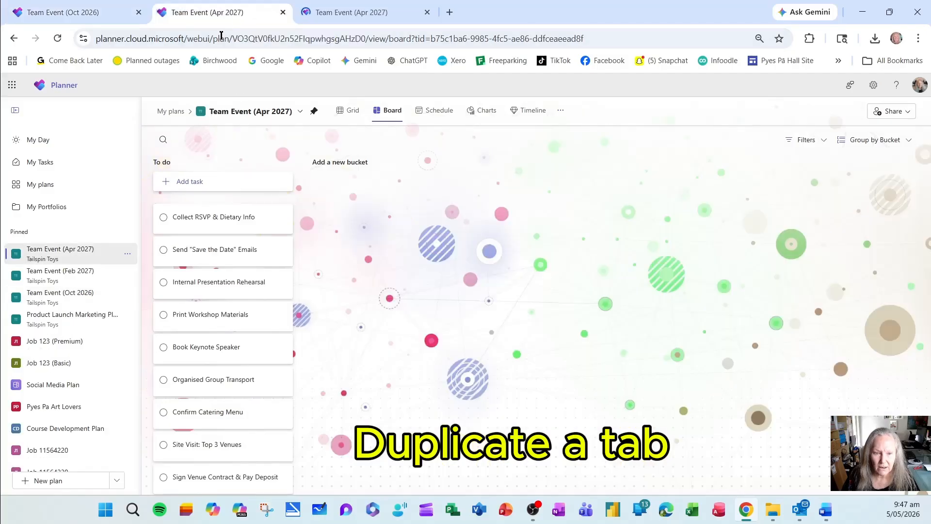
left_click(99, 273)
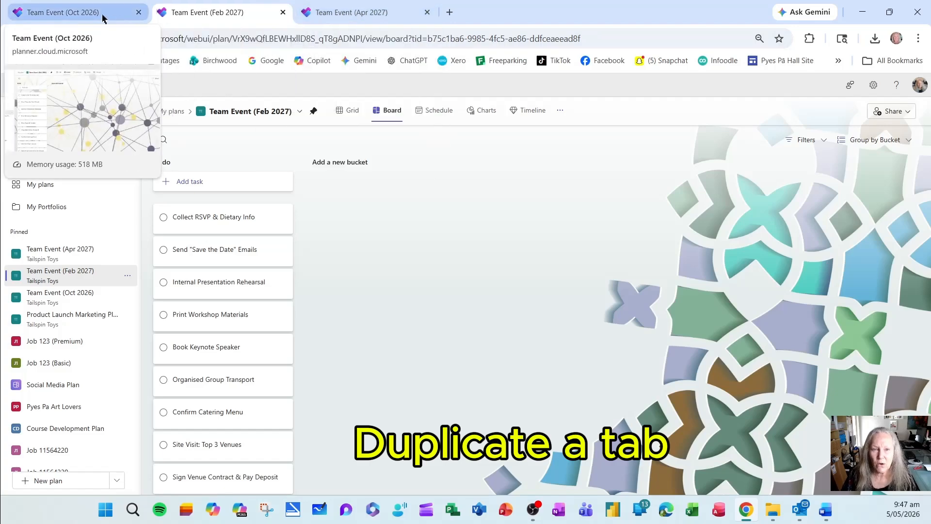
Compare the Oct 2026, Feb 2027 and Apr 2027 Team Event boards by switching between their browser tabs.
left_click(349, 9)
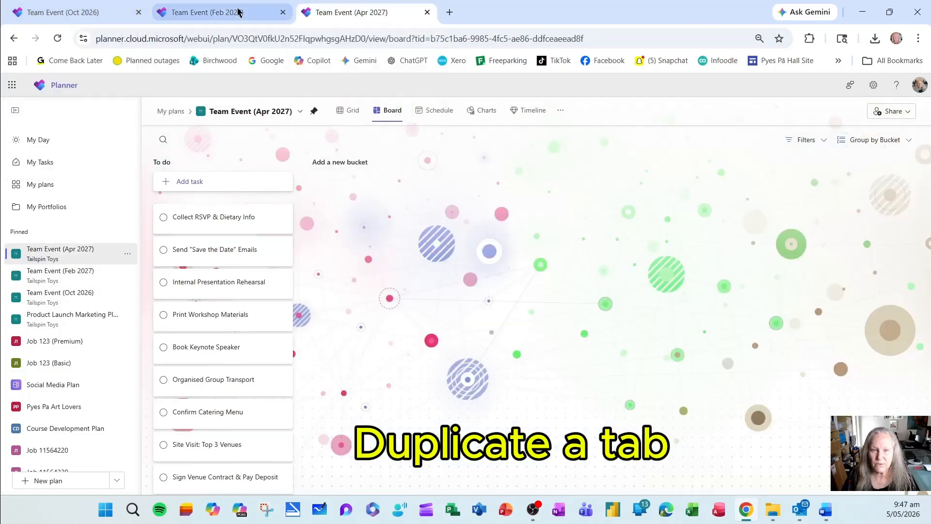
left_click(197, 13)
left_click(94, 15)
left_click(249, 13)
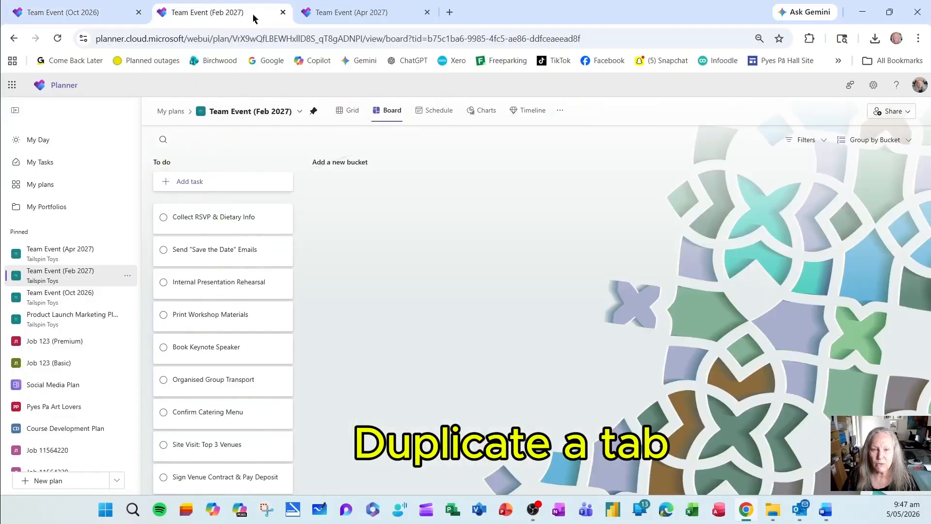
left_click(352, 14)
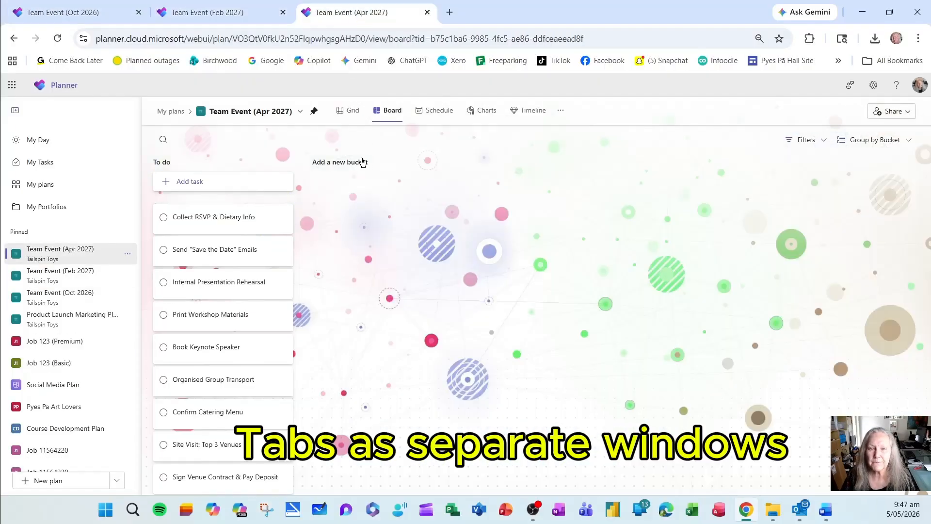
left_click(235, 14)
left_click(97, 13)
left_click(187, 16)
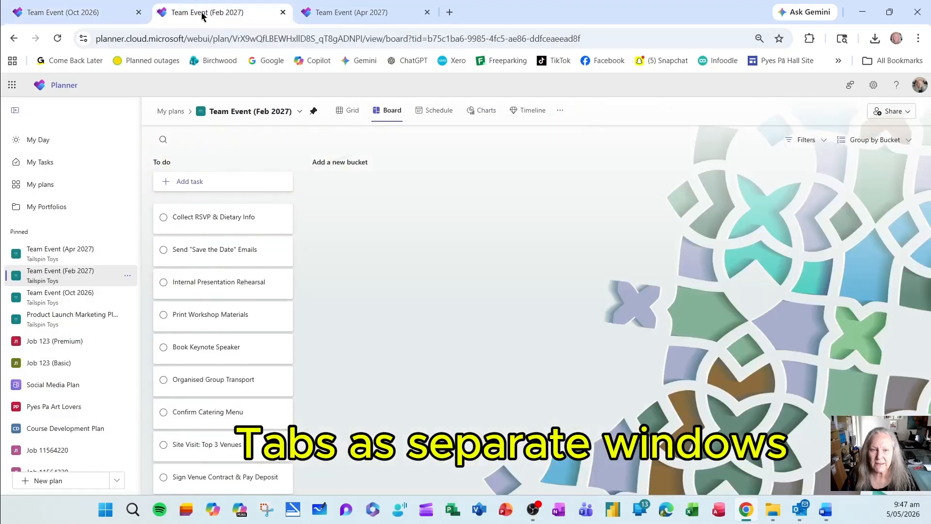
left_click(362, 11)
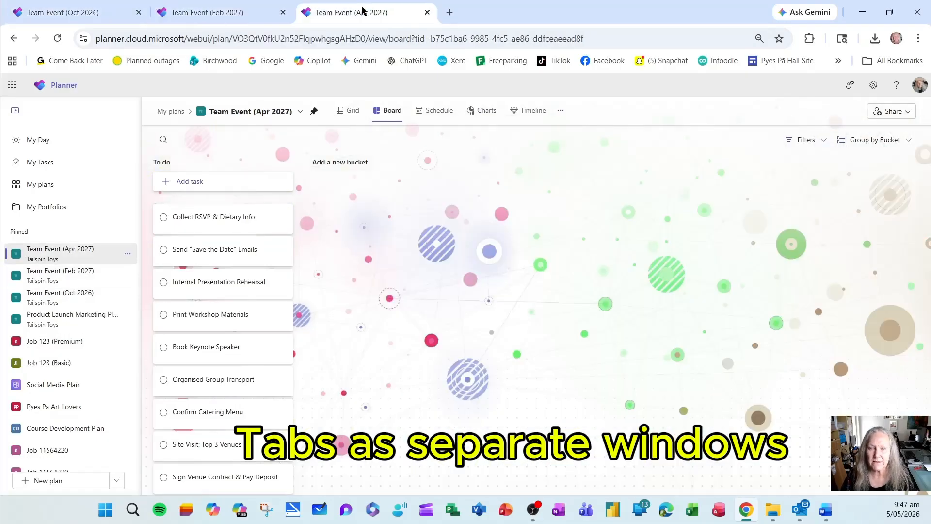
Split the three plan tabs into separate windows and snap Team Event (Oct 2026) to the left half beside Team Event (Feb 2027).
left_click_drag(364, 12, 271, 100)
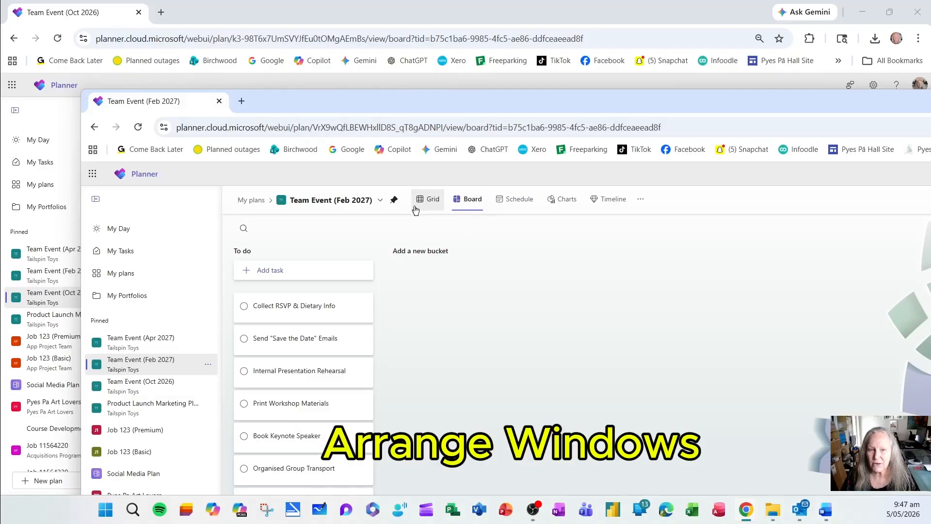
left_click(310, 14)
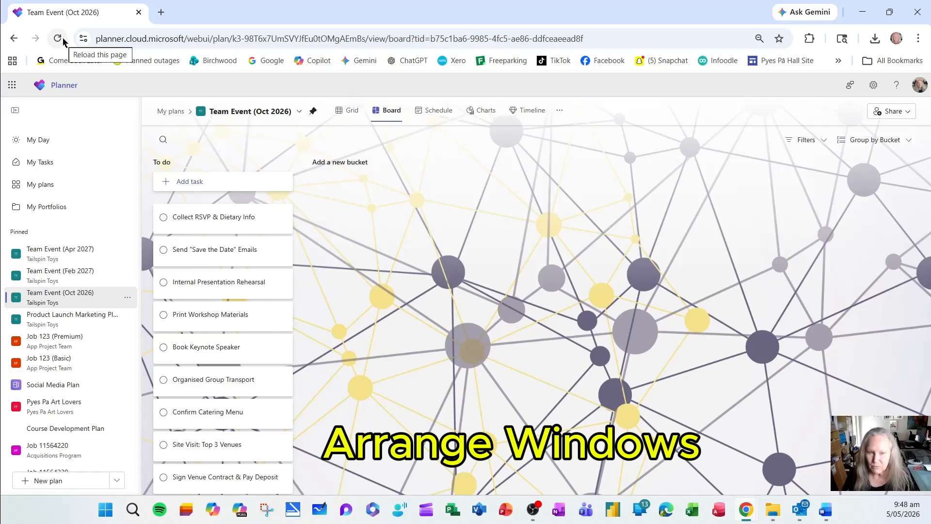
key("super+Left")
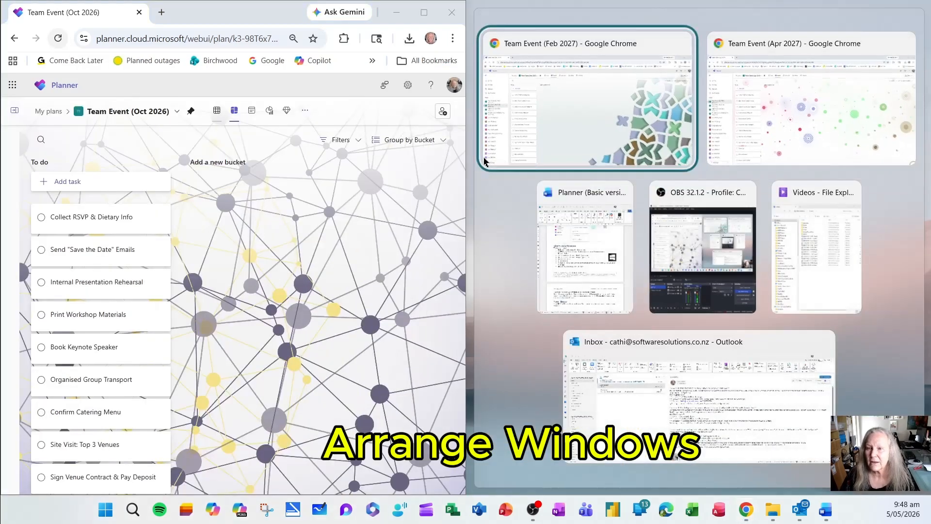
left_click(620, 95)
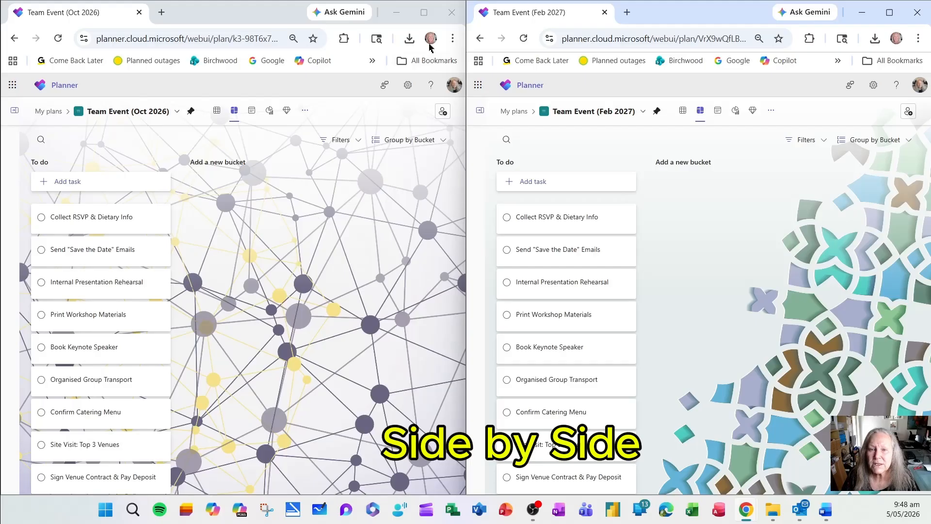
Snap the Team Event (Oct 2026) window to the right half of the screen and fill the left half with Team Event (Apr 2027).
mouse_move(425, 15)
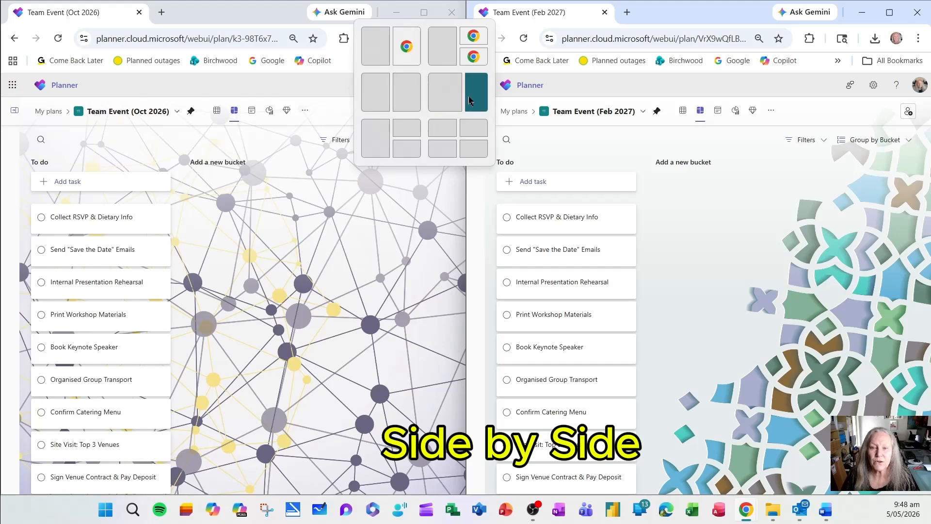
left_click(408, 103)
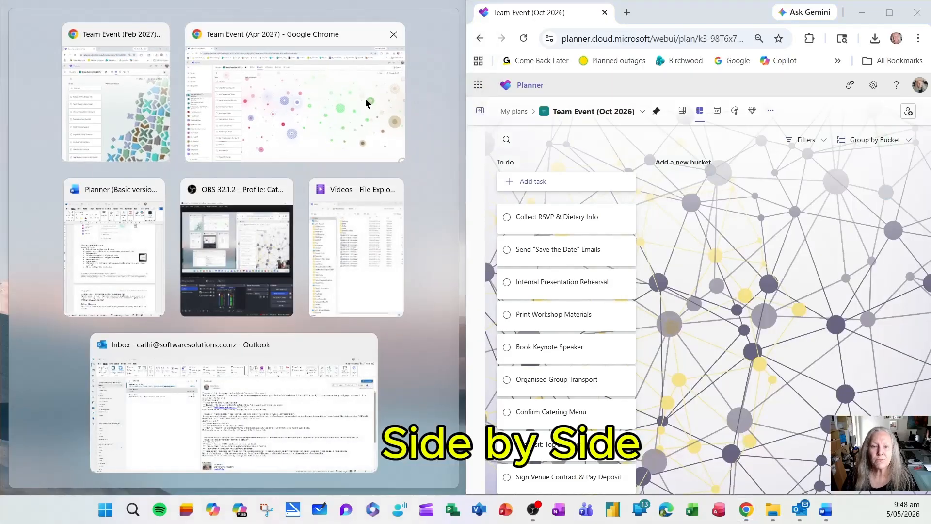
left_click(335, 87)
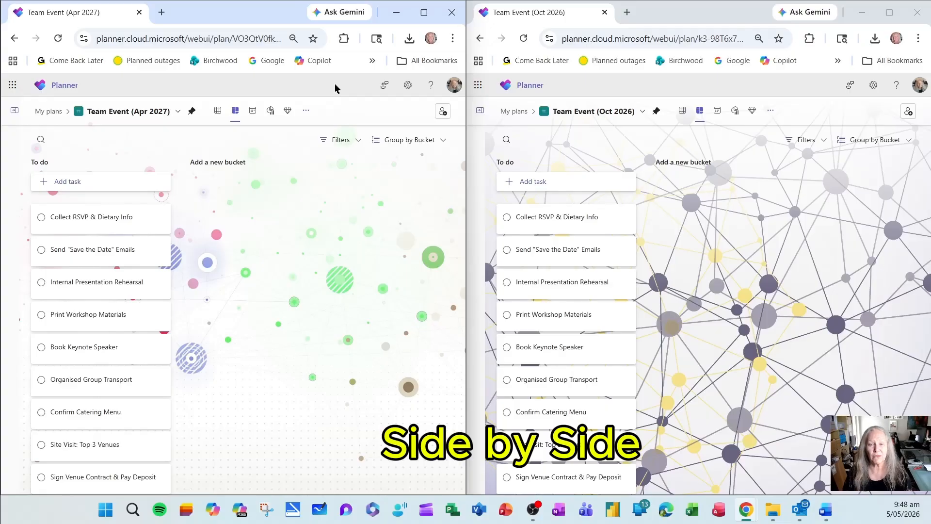
Bring the Team Event (Feb 2027) window to the front, pull it out of its snapped position and maximize it.
key("alt+Tab")
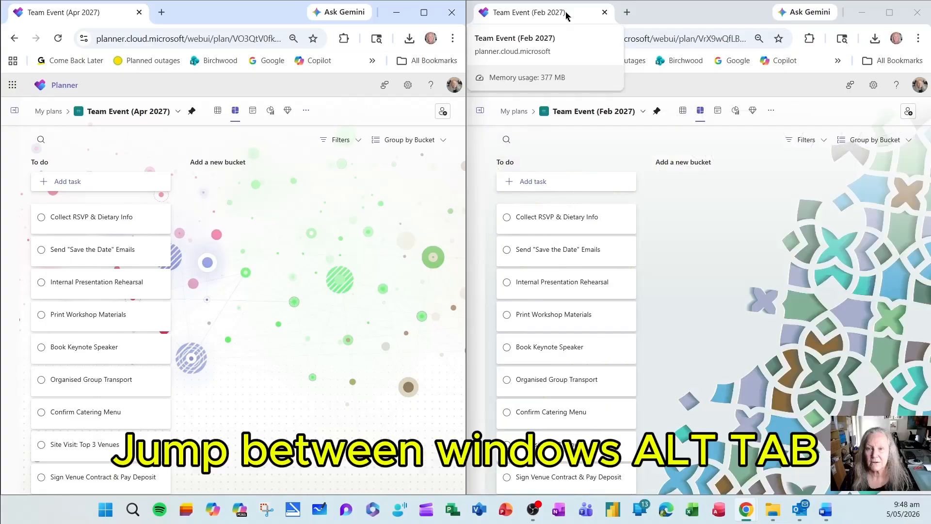
left_click_drag(563, 14, 290, 119)
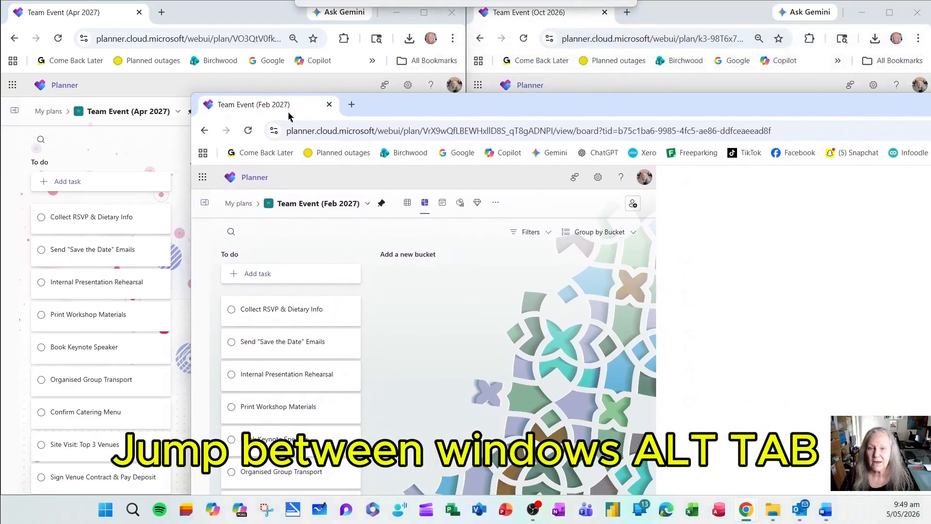
double_click(535, 101)
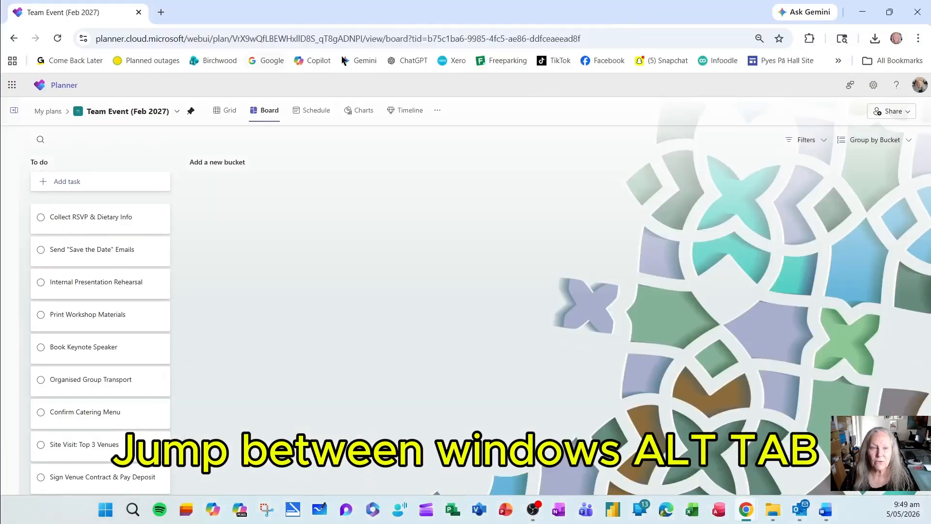
Merge the Team Event (Oct 2026) and (Apr 2027) windows into the Team Event (Feb 2027) window as tabs, and place Oct 2026 first.
key("alt+Tab")
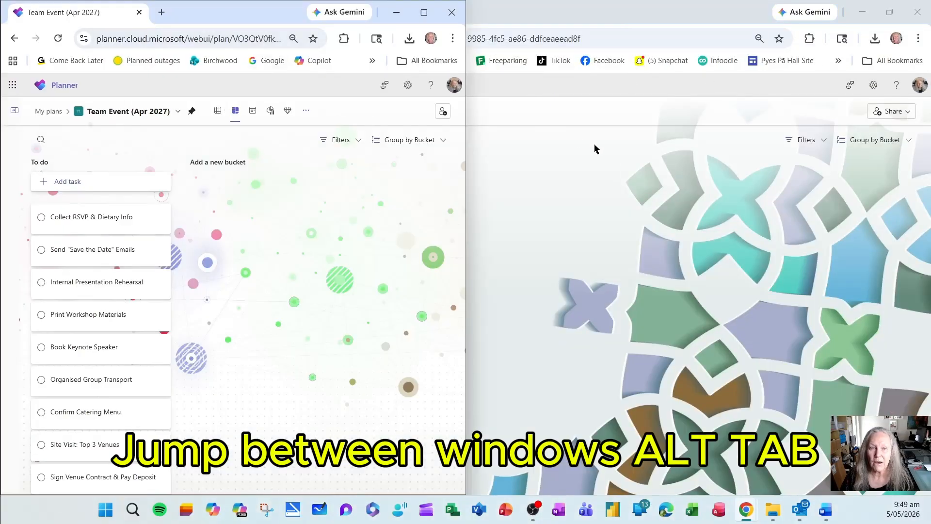
key("alt+Tab")
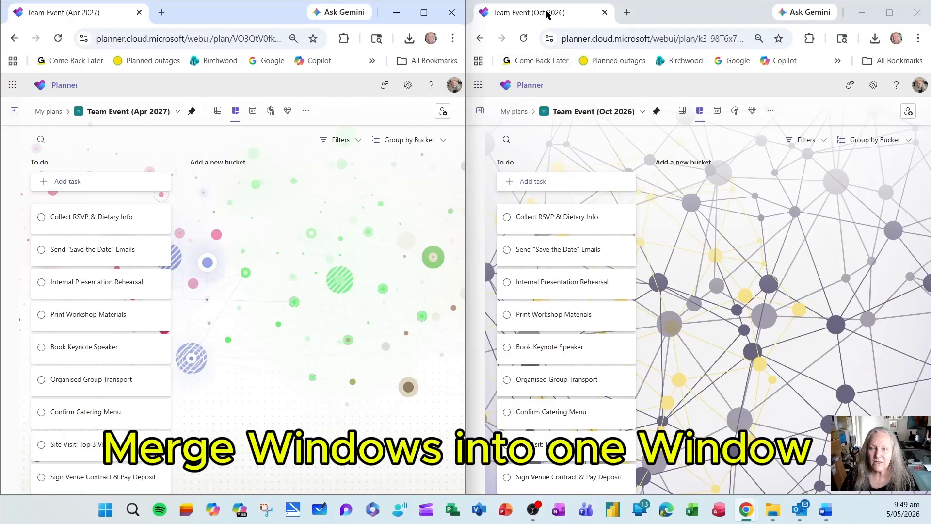
left_click_drag(547, 15, 291, 20)
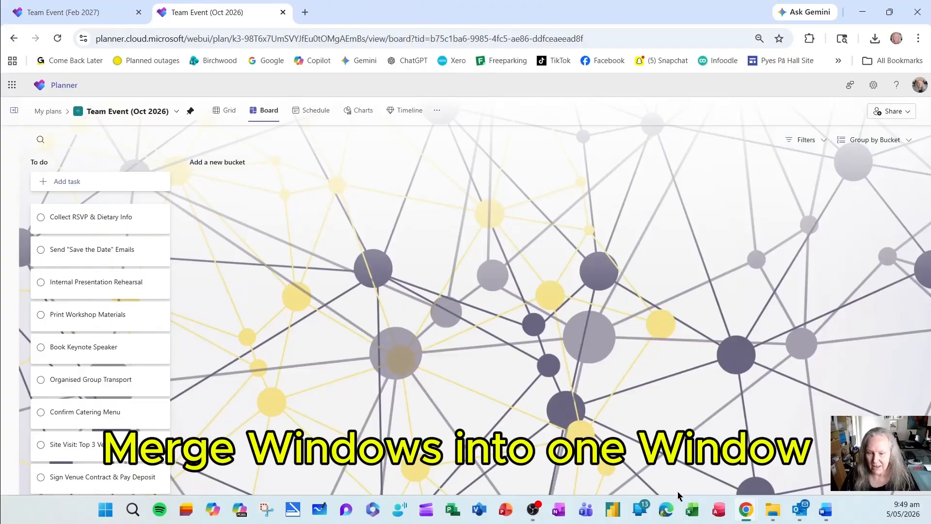
left_click(760, 512)
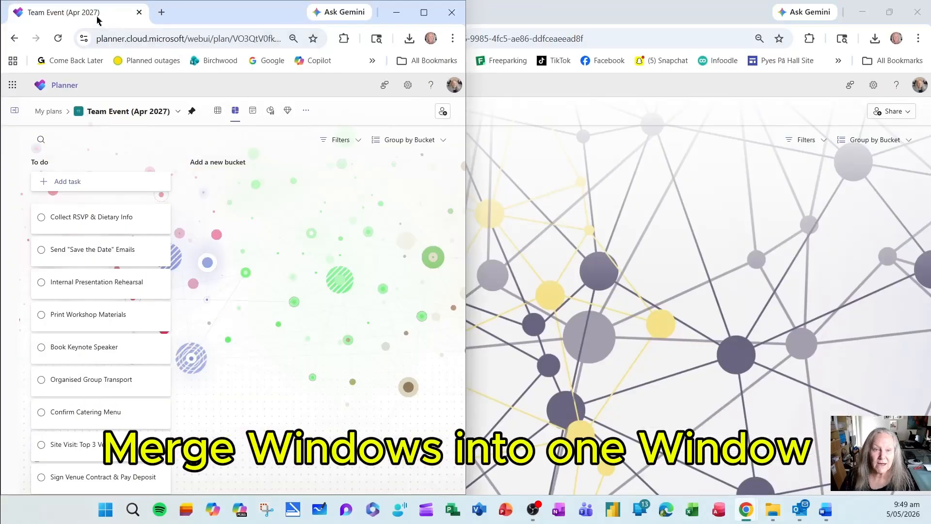
left_click_drag(102, 15, 406, 15)
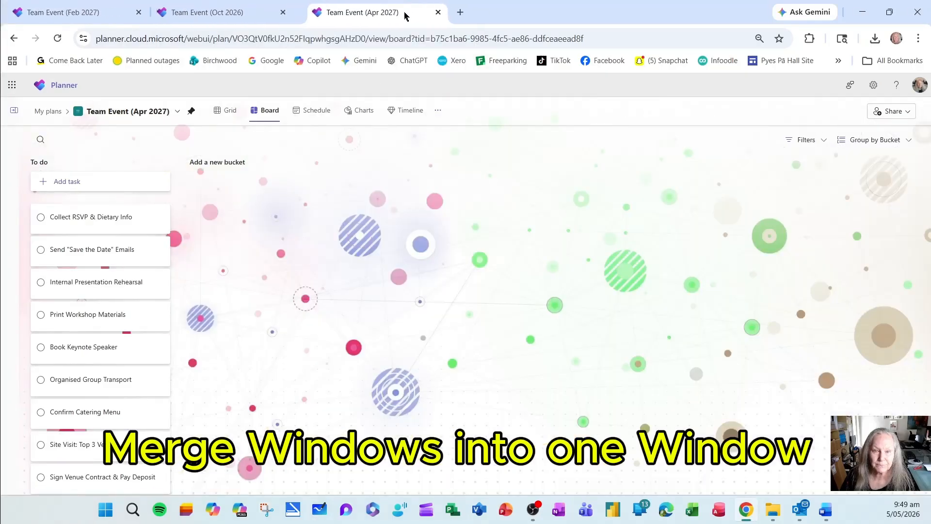
left_click(231, 18)
left_click_drag(231, 19, 139, 14)
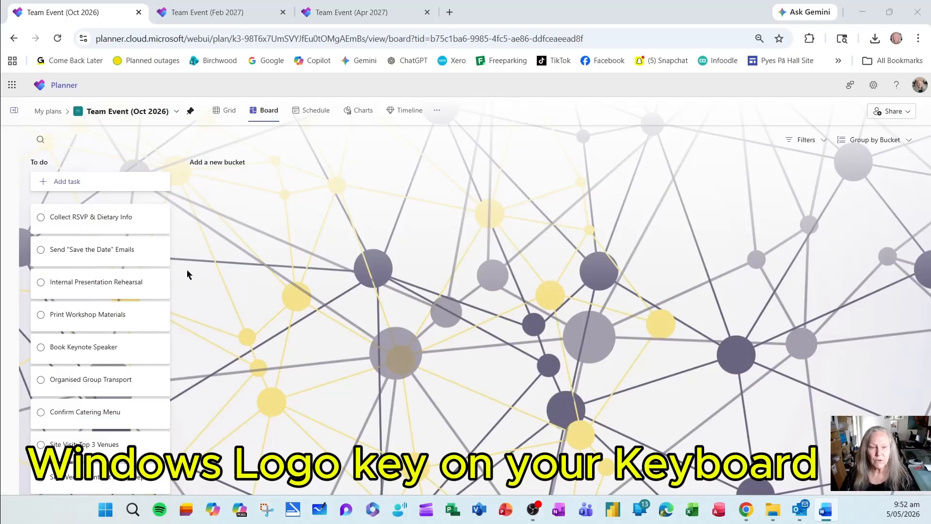
Start a new task in the To do bucket and look through the emoji panel's symbol categories, from recent symbols to math symbols.
left_click(81, 186)
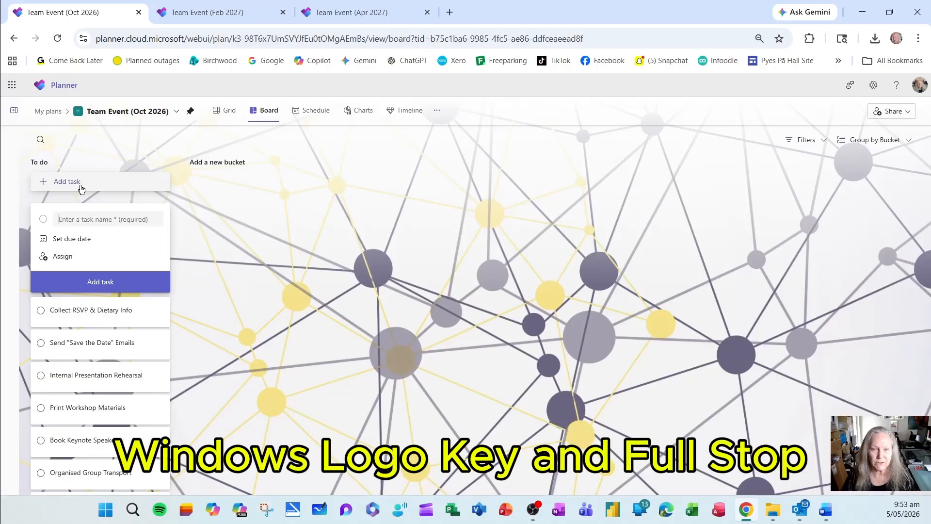
key("super+period")
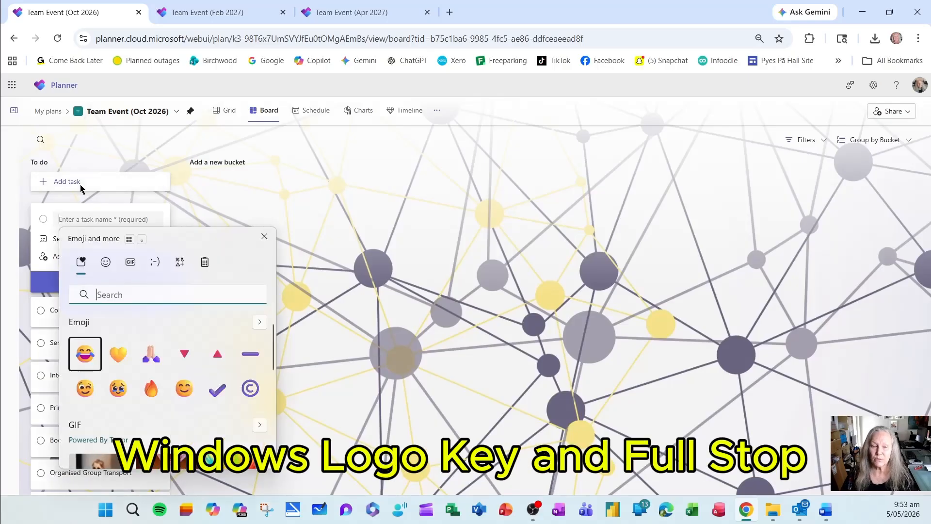
left_click(180, 263)
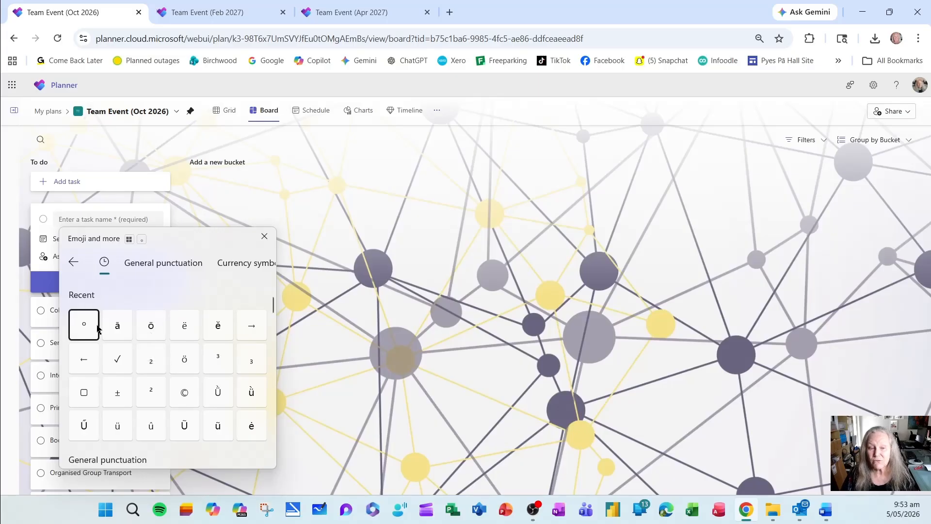
scroll(127, 370, "down", 3)
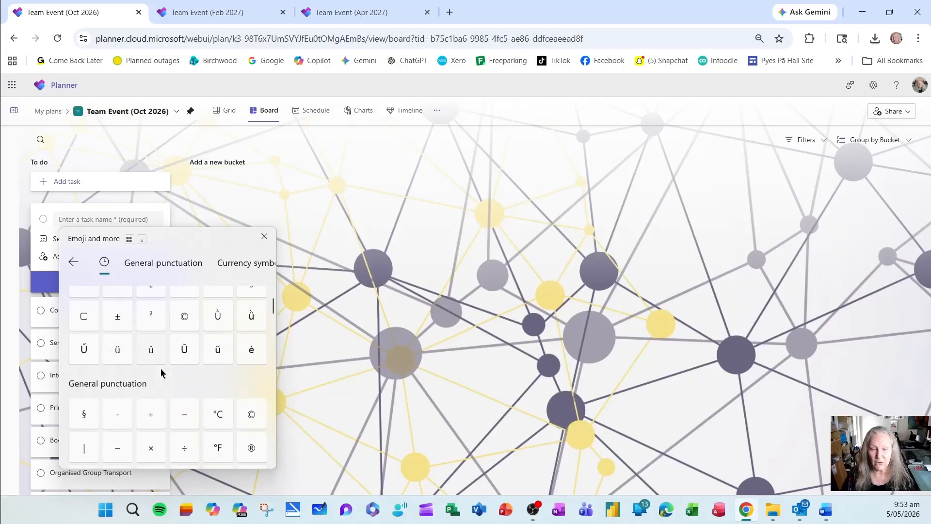
scroll(160, 371, "down", 2)
scroll(156, 367, "down", 5)
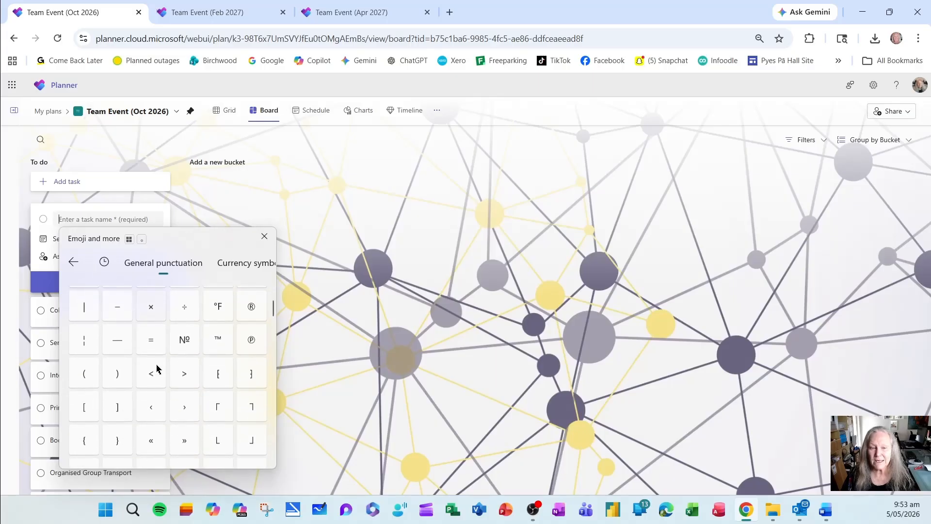
scroll(157, 365, "down", 5)
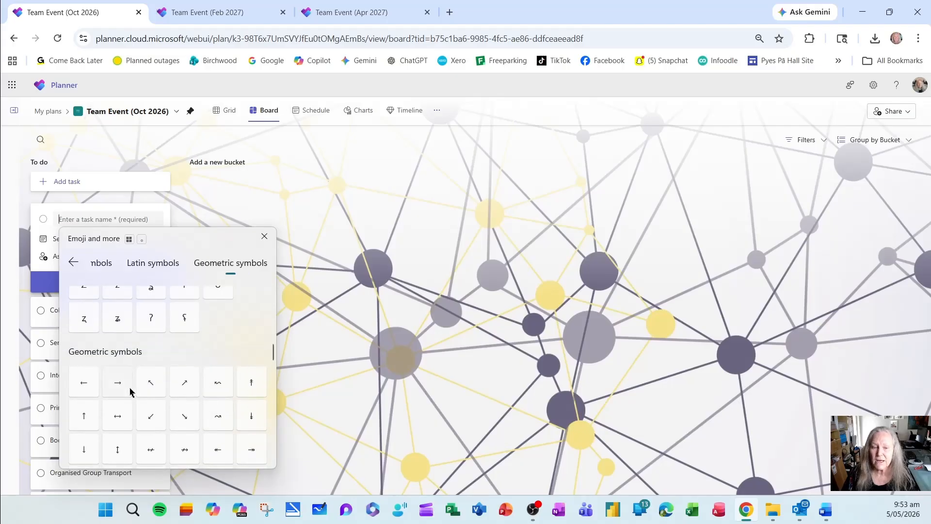
scroll(172, 391, "down", 8)
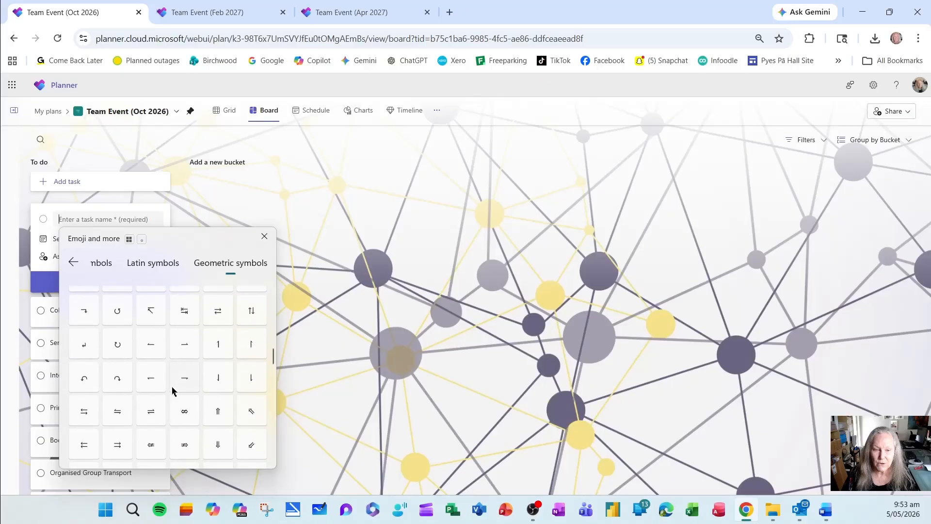
scroll(173, 391, "down", 10)
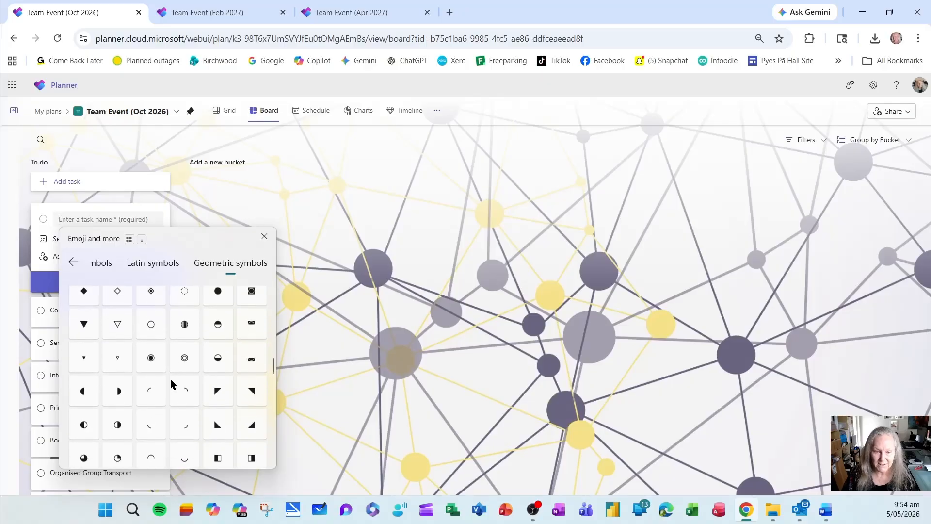
scroll(173, 383, "down", 6)
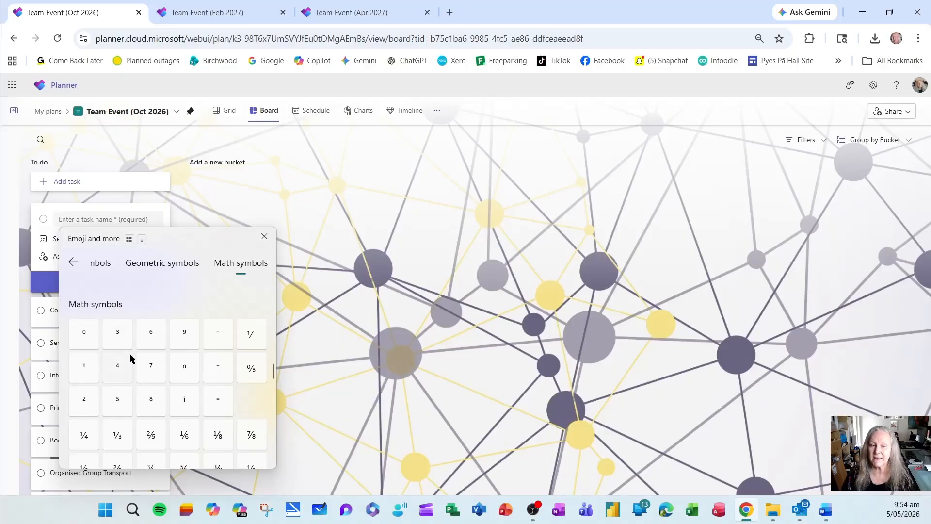
left_click(72, 262)
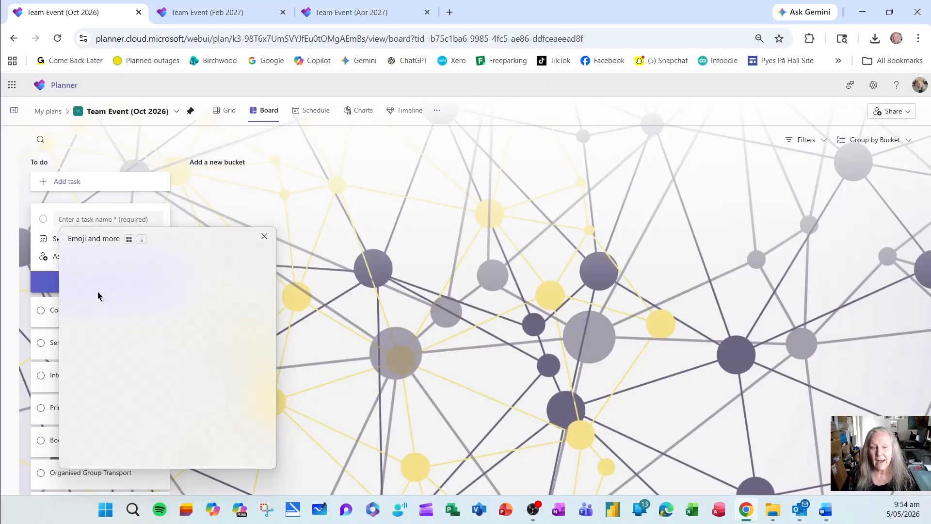
left_click(264, 237)
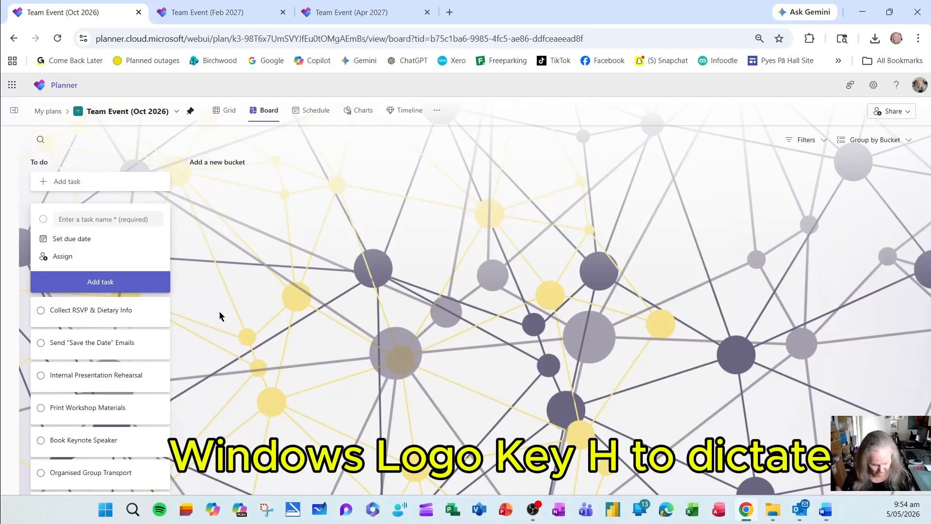
Use voice typing to name the new task "create a shortlist of clients,", add it to the To do bucket and open its details.
key("super+h")
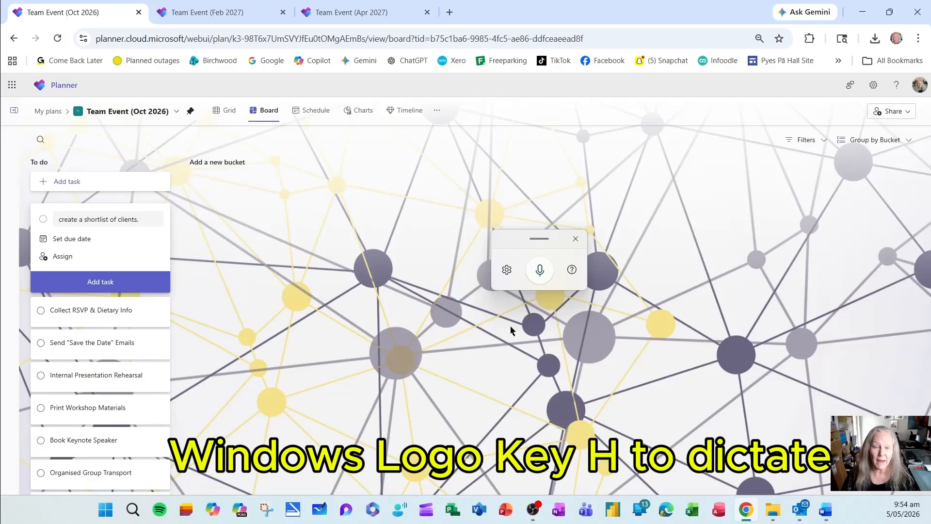
left_click(124, 291)
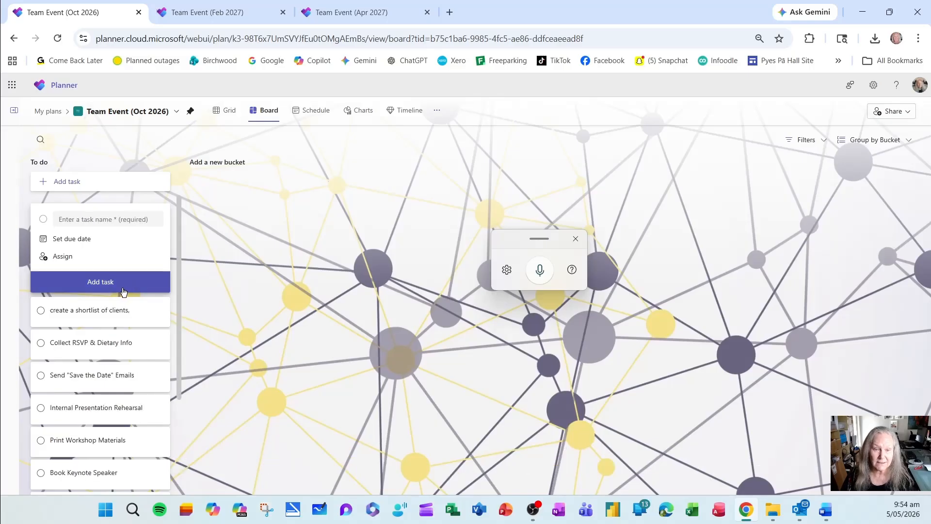
left_click(110, 215)
left_click(437, 318)
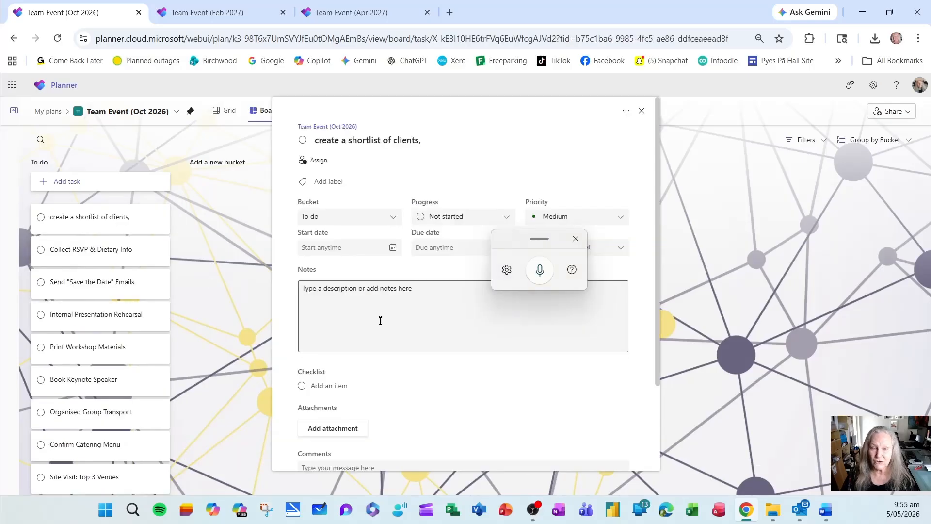
Dictate a note to use the clients listed in the customer relationship database as the shortlist's source, and close the task details.
left_click(330, 290)
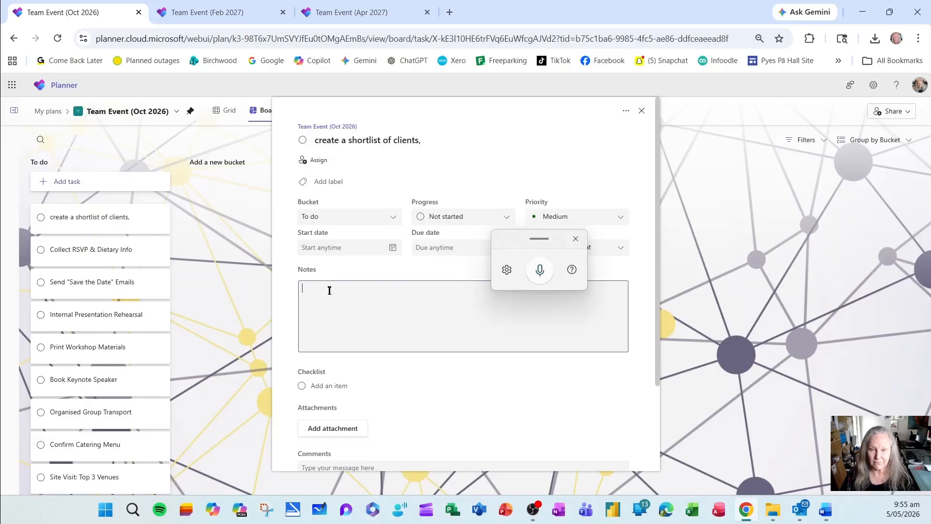
left_click(539, 270)
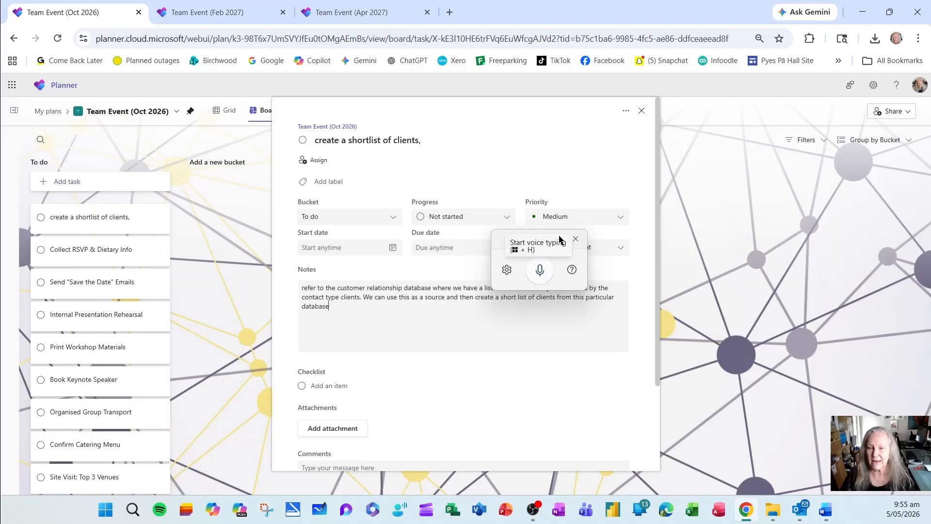
left_click(576, 239)
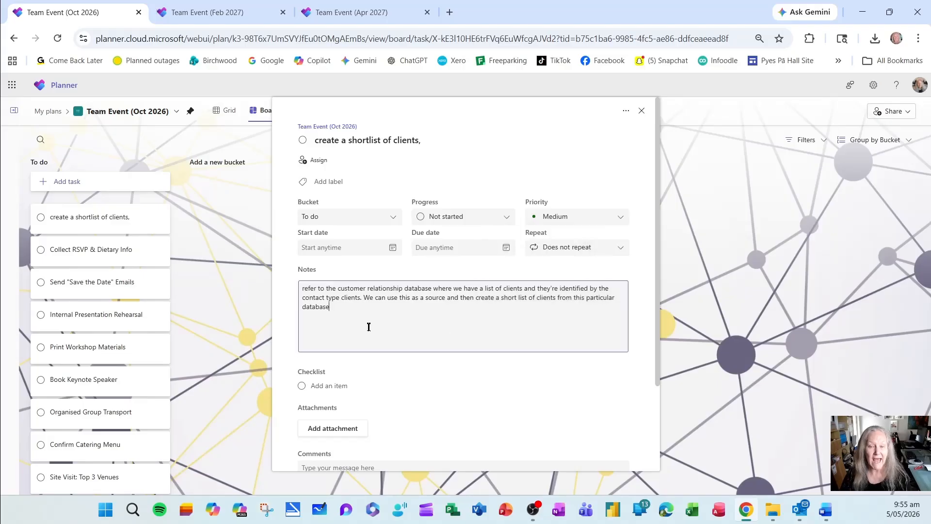
key("Escape")
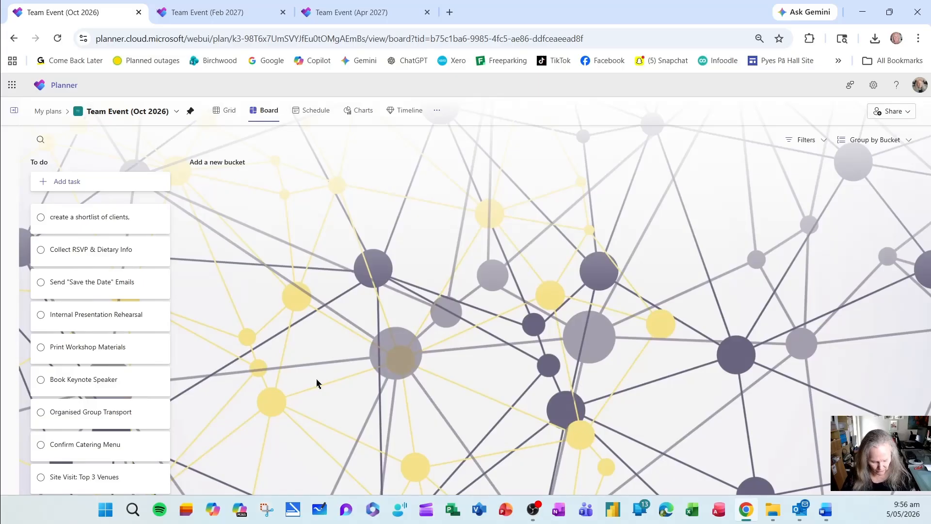
Capture a rectangular screen snip of the To do bucket, from its heading down to the Organised Group Transport task.
key("Tab")
key("super+shift+s")
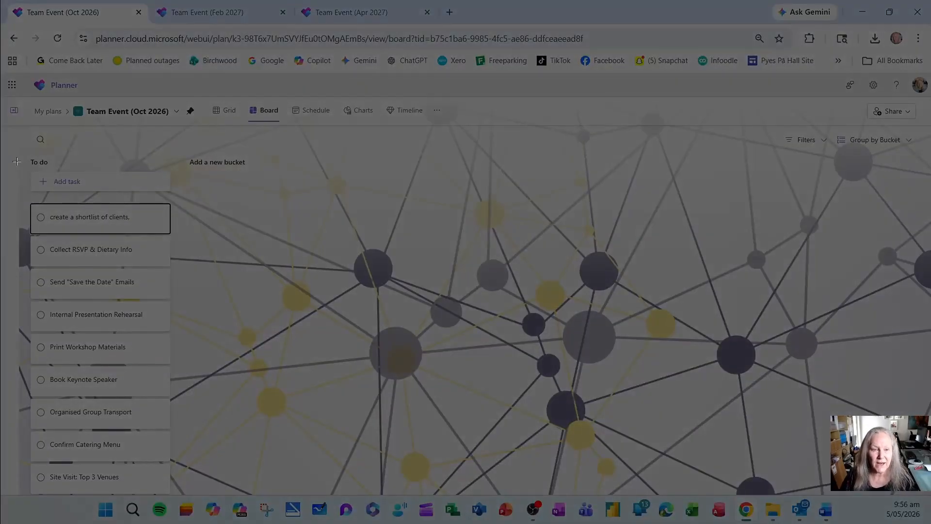
left_click_drag(9, 153, 193, 434)
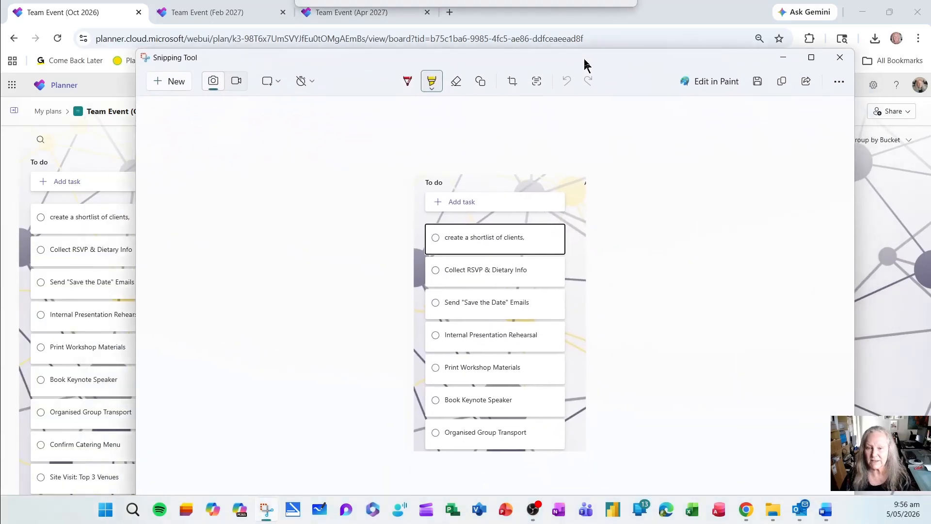
Save the snip to the Desktop as a PNG named "List of tasks" and close the Snipping Tool.
left_click(758, 83)
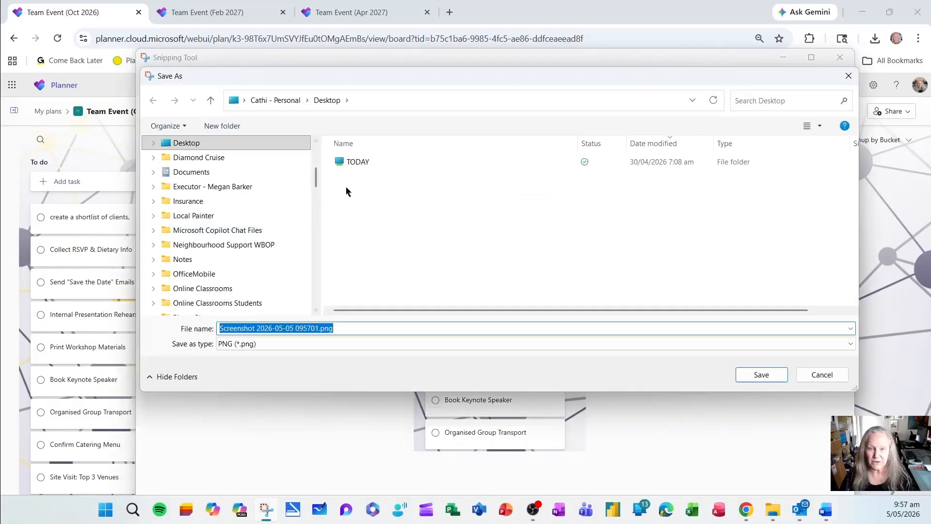
left_click(225, 145)
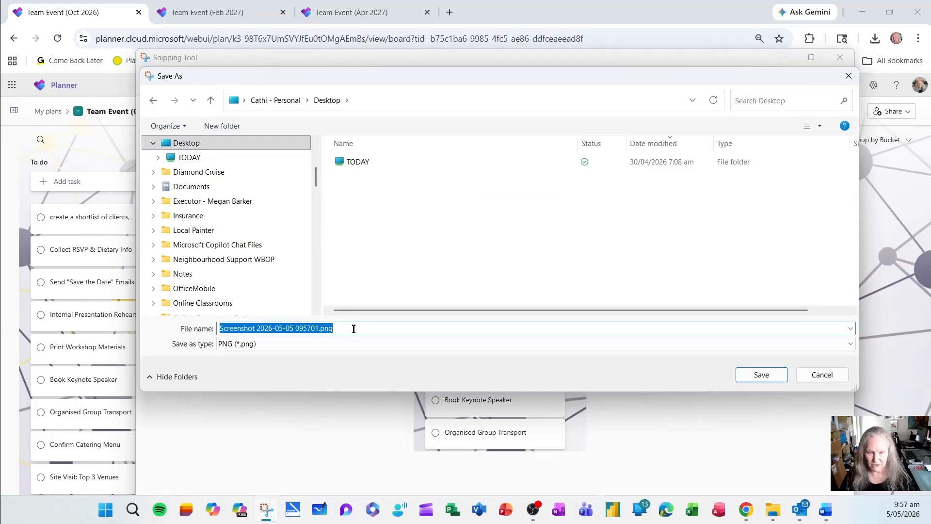
type("List of t")
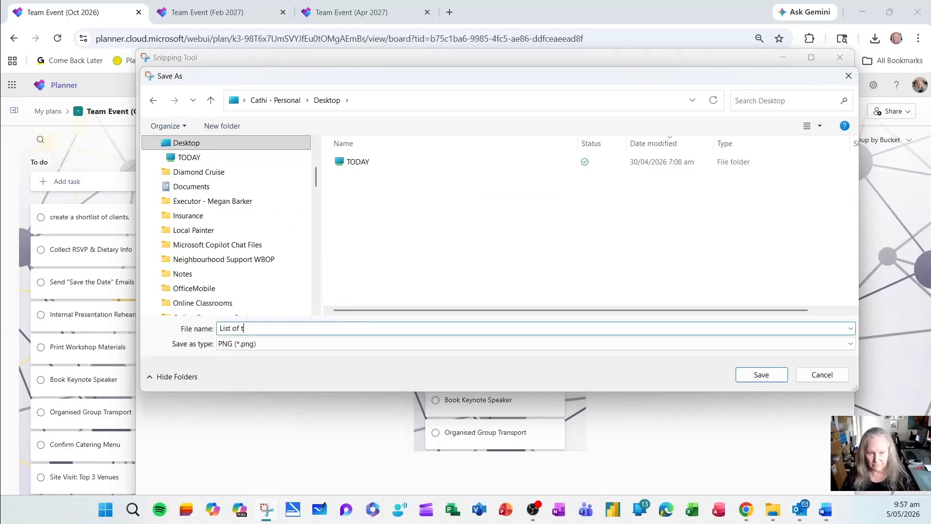
type("asks")
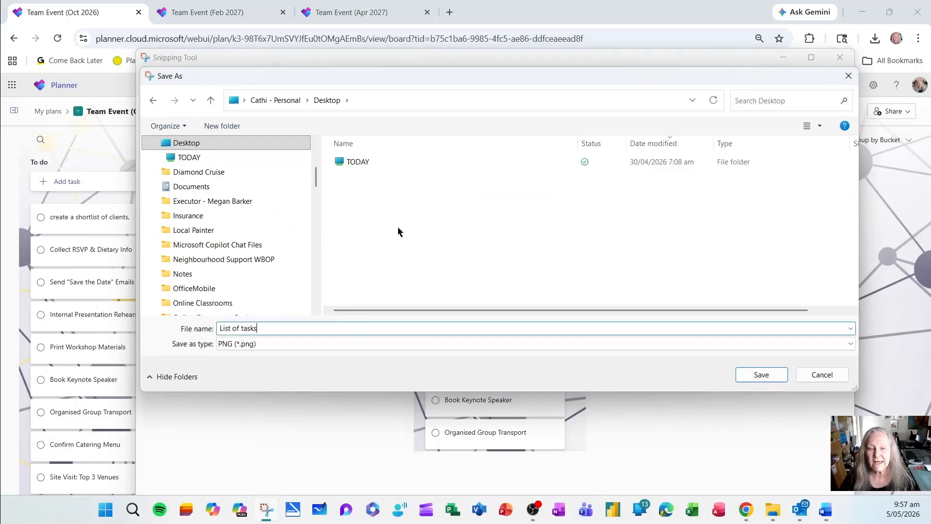
left_click(762, 375)
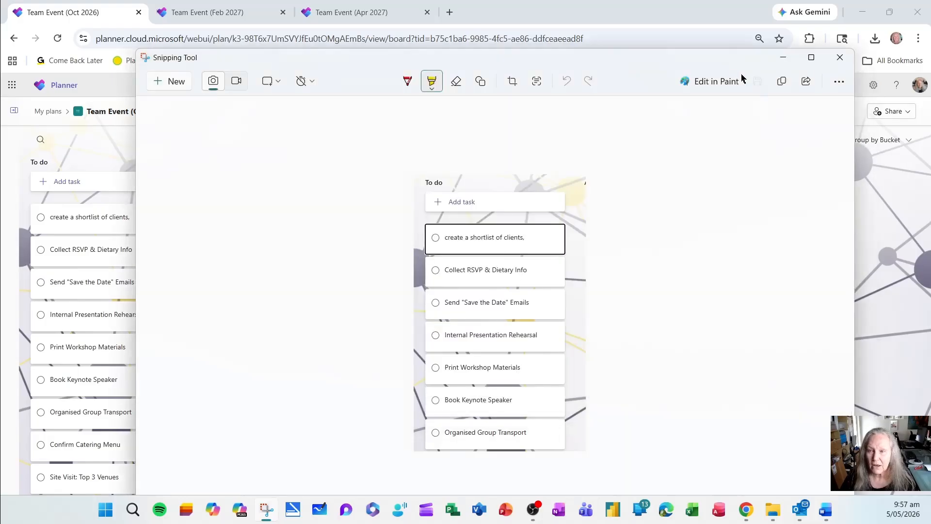
left_click(842, 60)
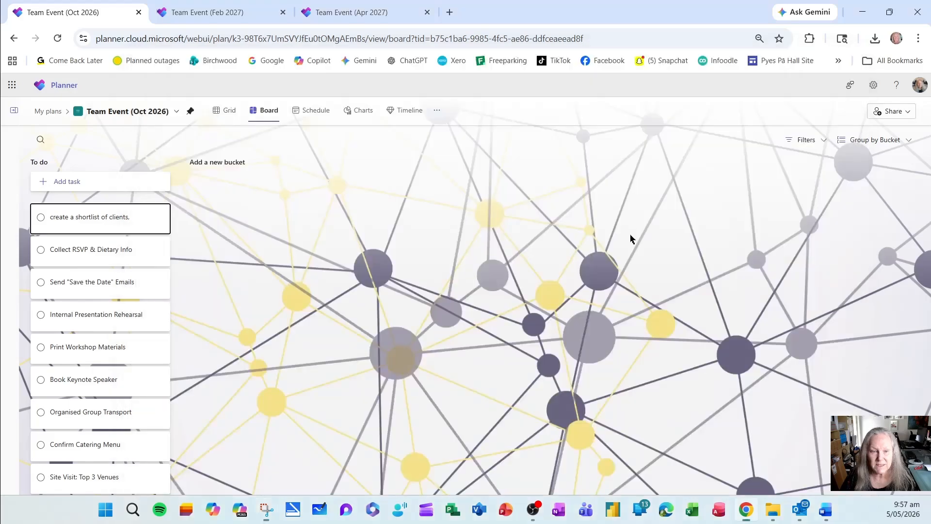
Attach "List of tasks.png" from the device's Desktop to the "create a shortlist of clients," task and close its details.
left_click(132, 219)
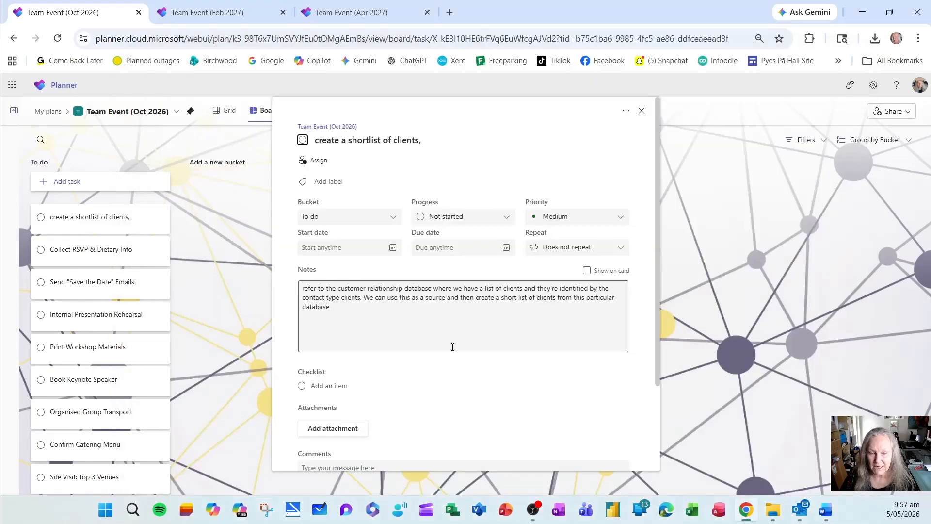
left_click(349, 430)
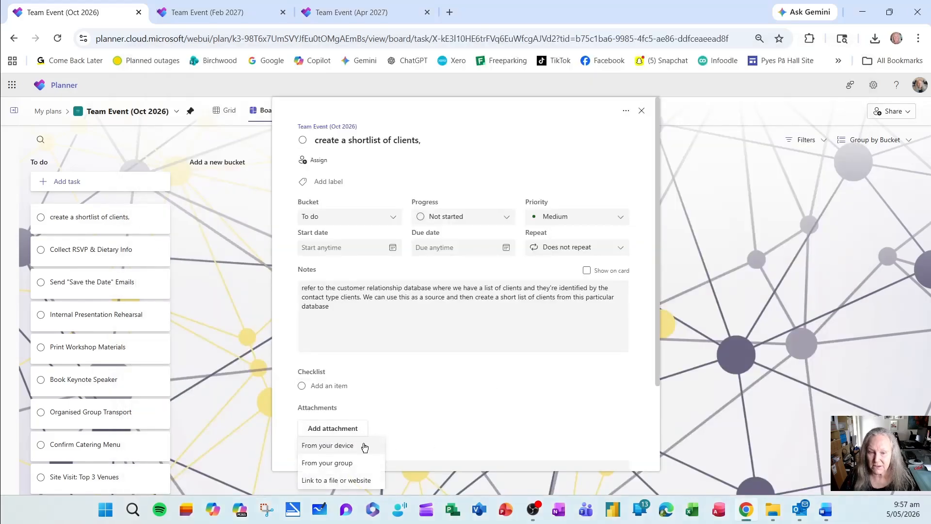
left_click(348, 447)
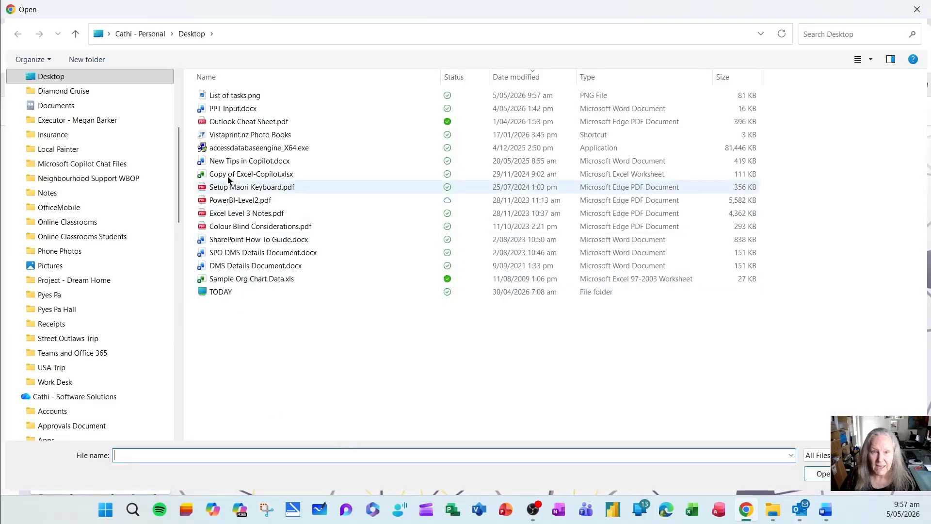
double_click(248, 97)
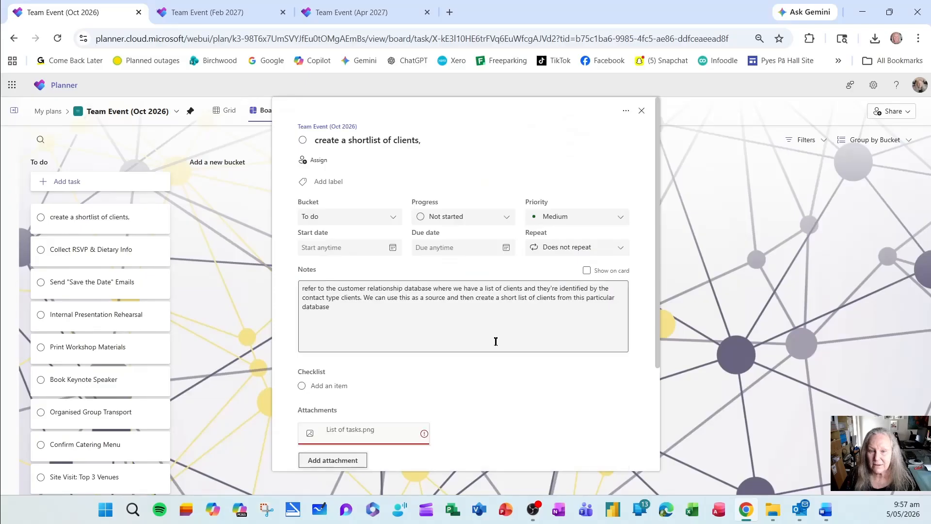
scroll(471, 422, "down", 3)
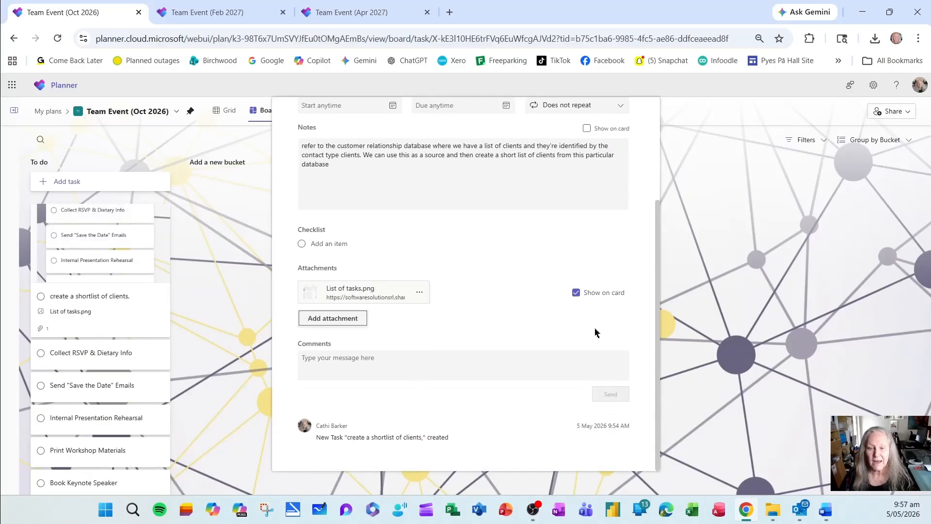
left_click(186, 306)
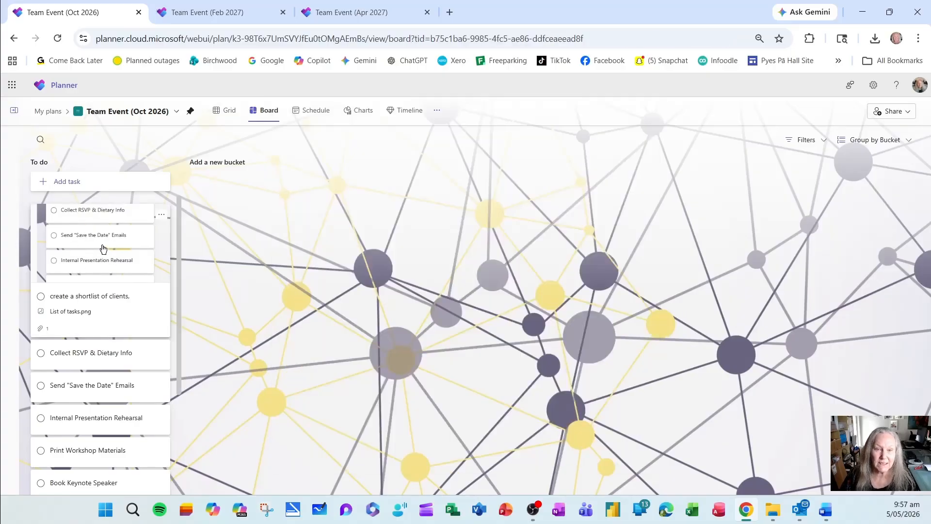
Open the details of the Team Event (Oct 2026) plan and change its background to the orange and pink dot network design.
left_click(176, 112)
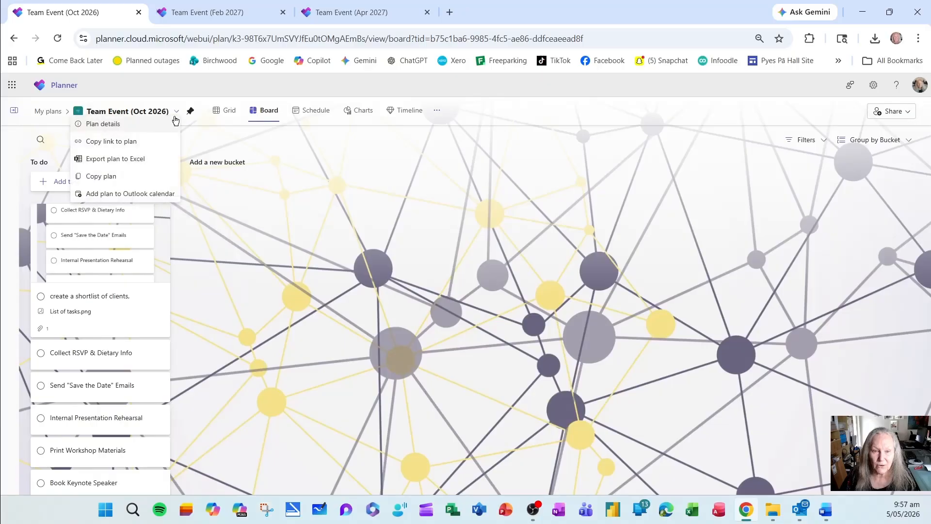
left_click(148, 130)
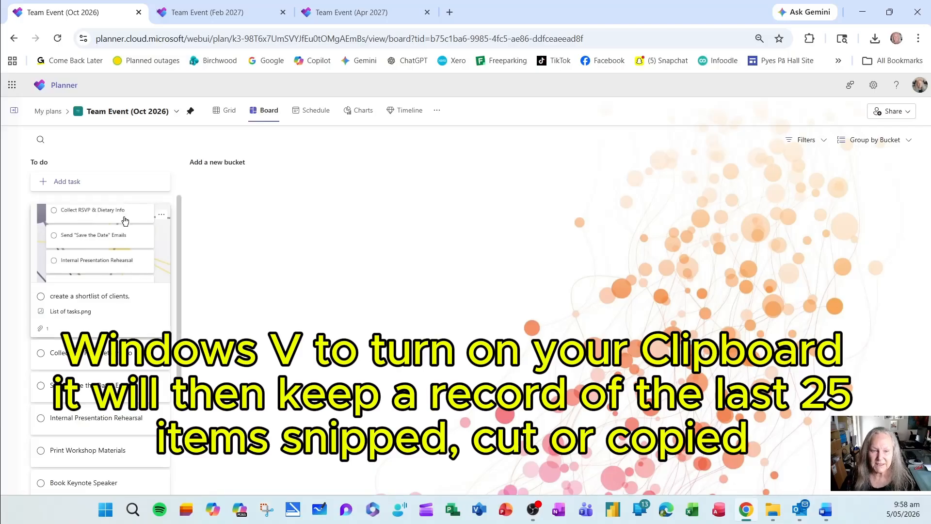
From the notes of the "create a shortlist of clients," task, browse the Windows clipboard history, and close it and the task details.
left_click(125, 221)
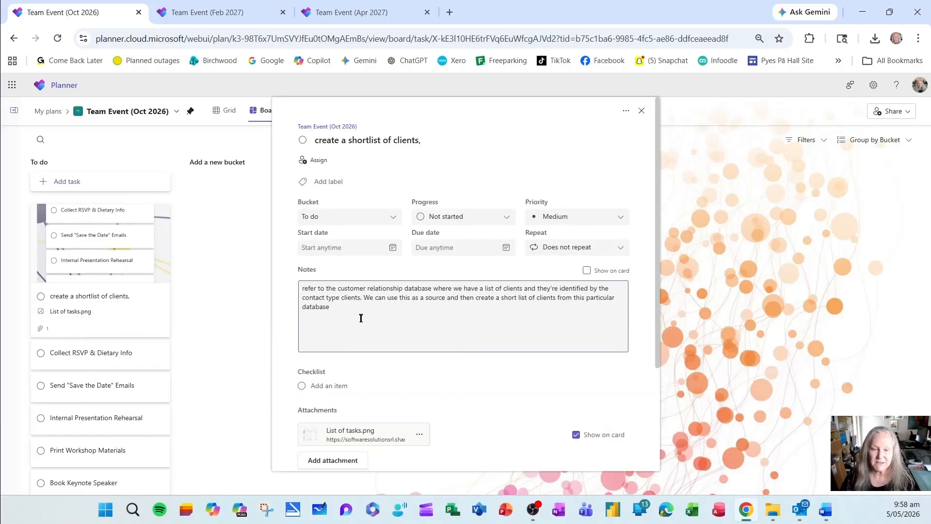
left_click(361, 318)
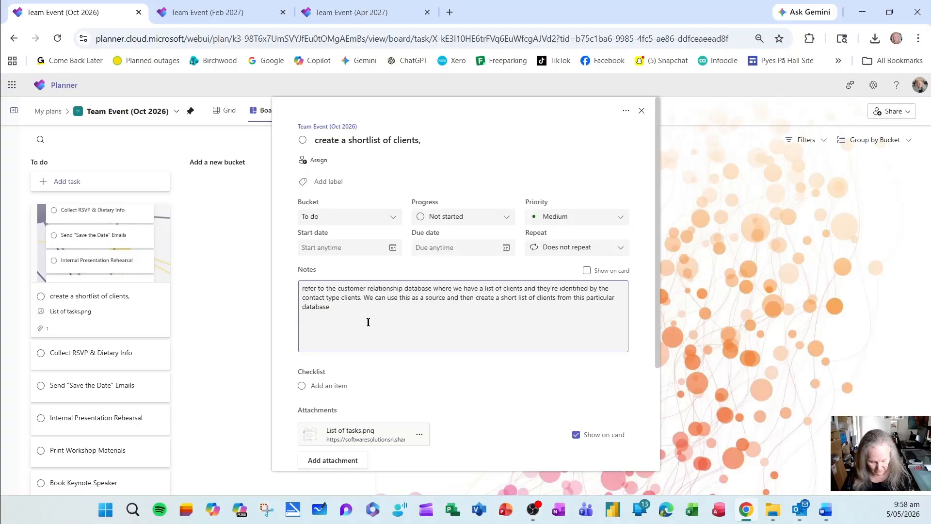
key("super+v")
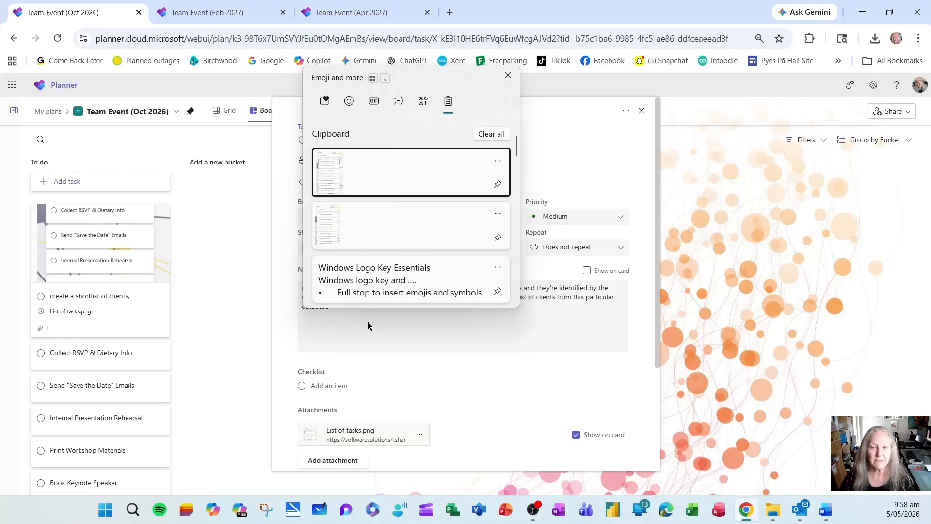
scroll(394, 279, "down", 5)
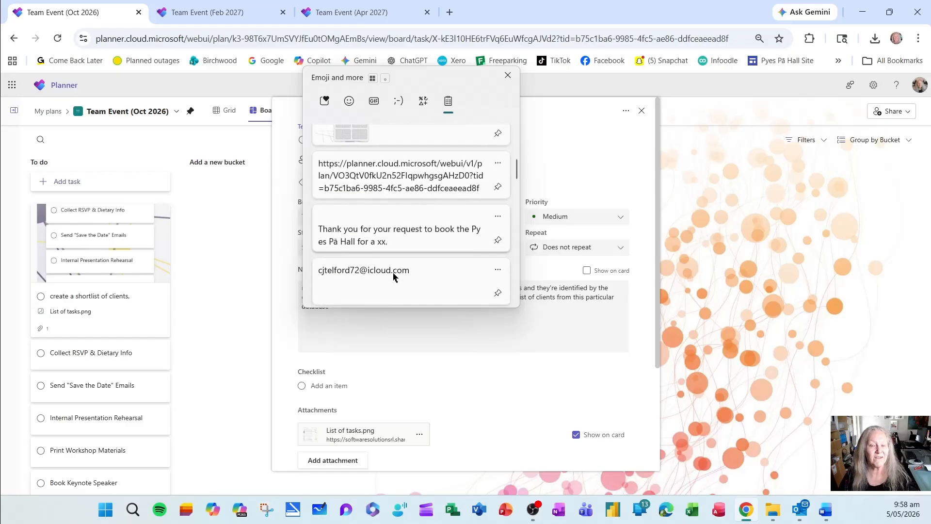
scroll(393, 276, "down", 5)
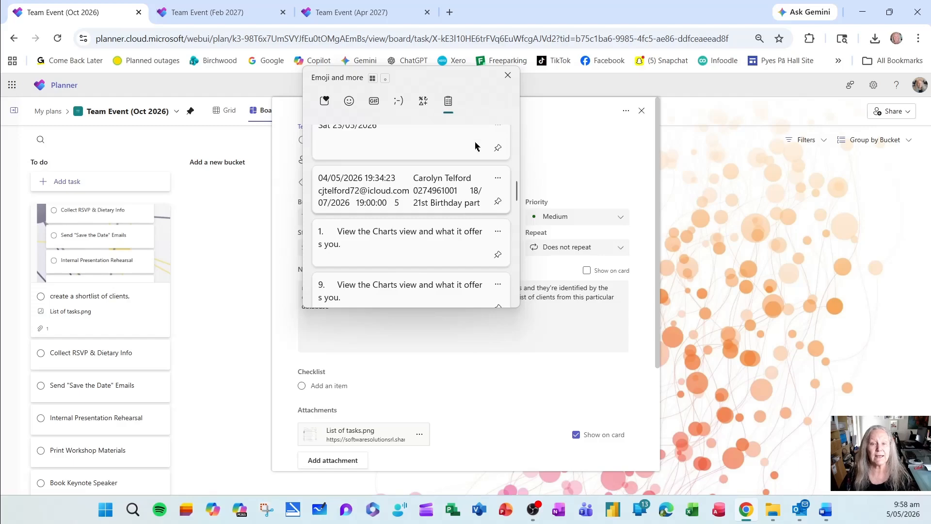
left_click(507, 75)
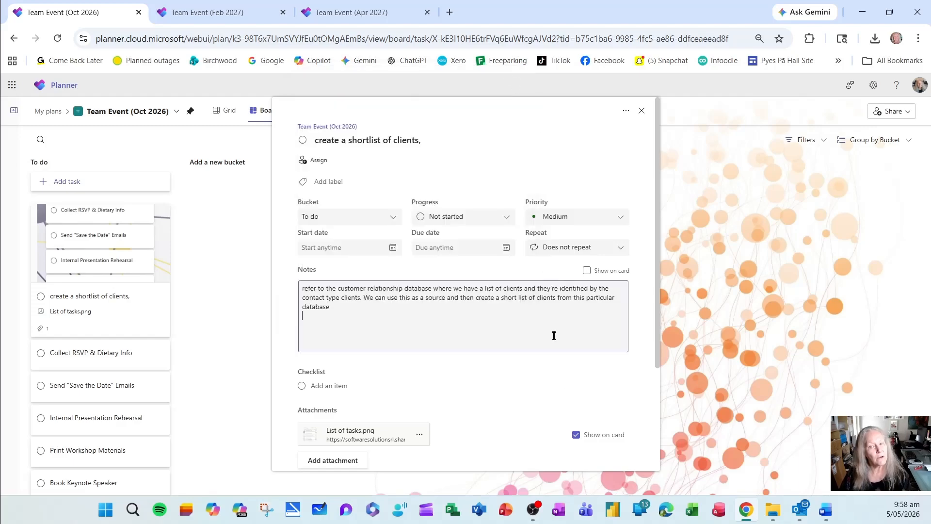
left_click(642, 116)
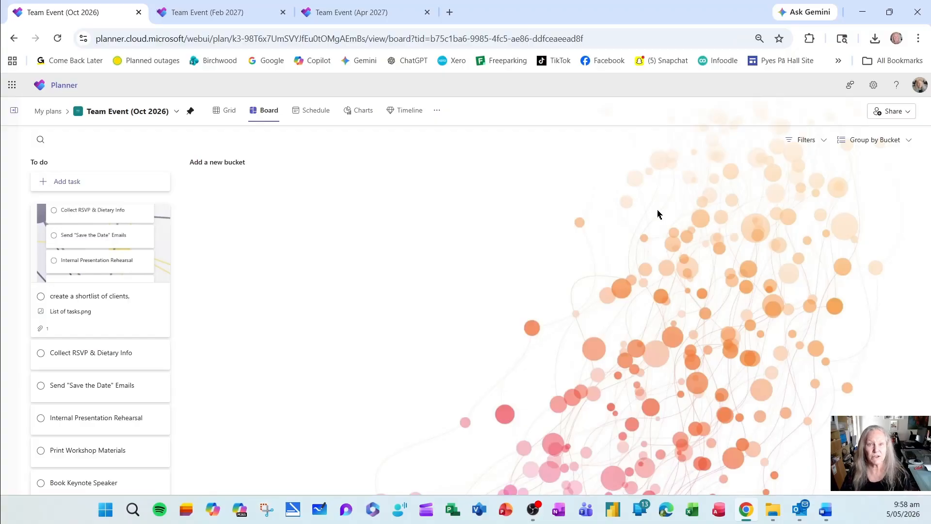